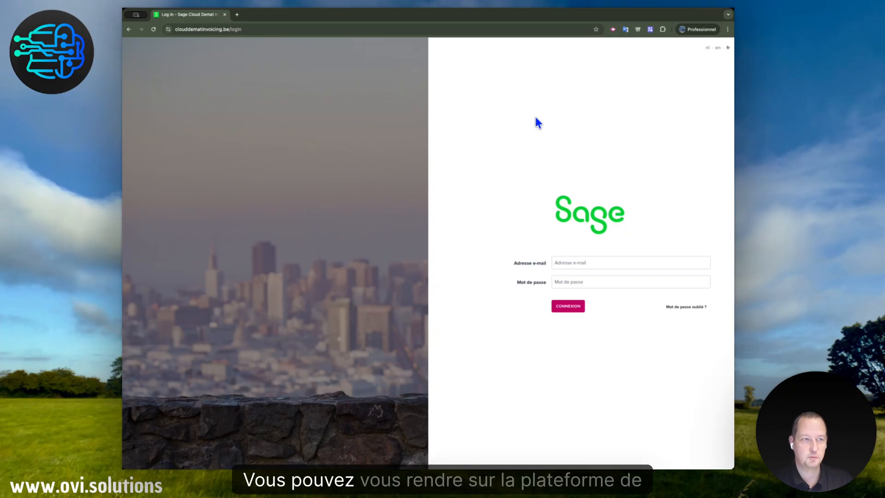
Load the Sage Cloud Demat Invoicing login page at clouddematinvoicing.be/login
click(244, 28)
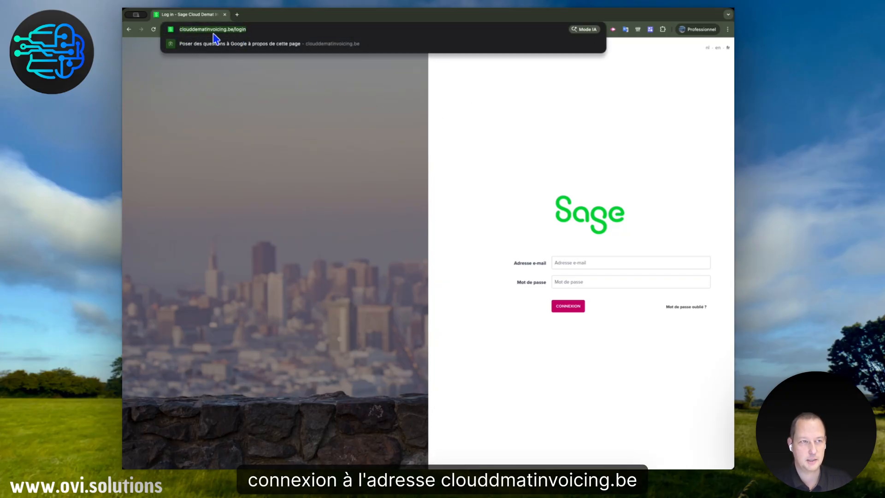
drag(228, 31, 233, 31)
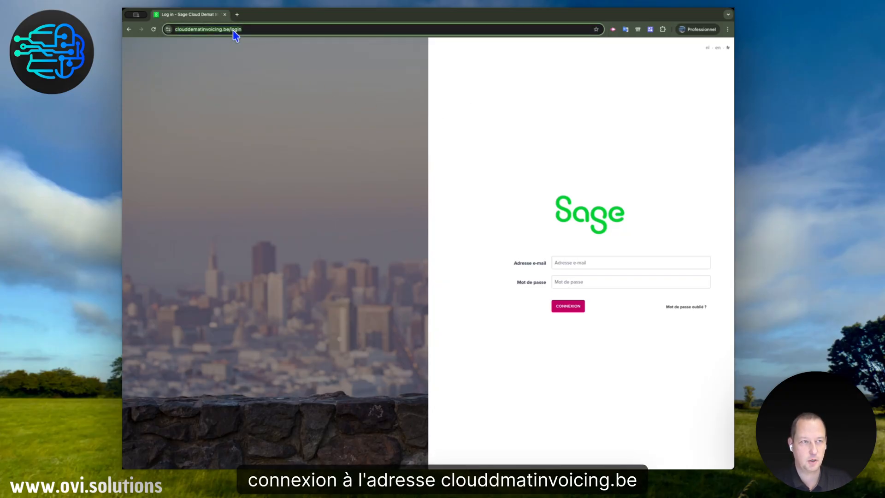
click(261, 30)
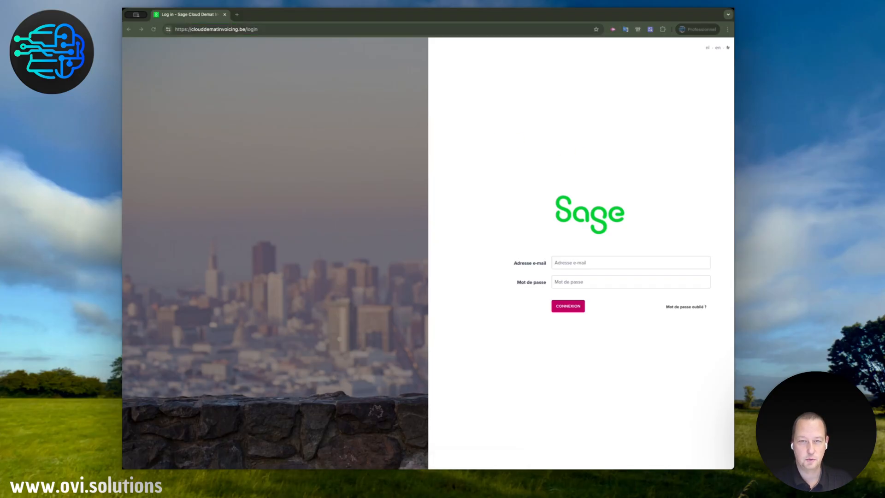
Fill in the account's e-mail address and password, and log in to the invoicing platform
click(580, 263)
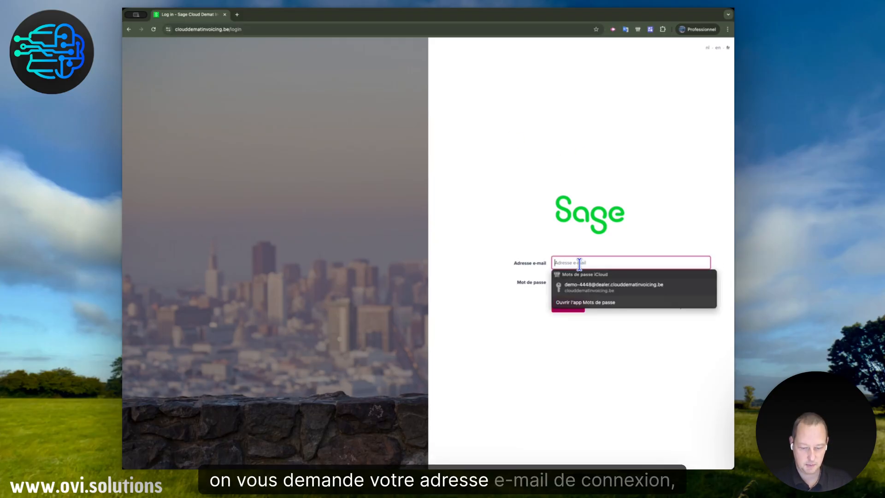
key(super+v)
click(668, 192)
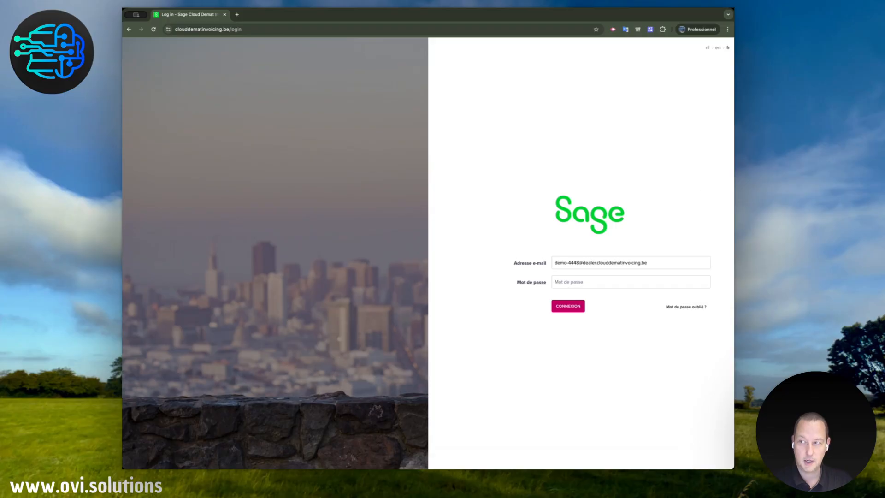
key(super+Tab)
click(575, 282)
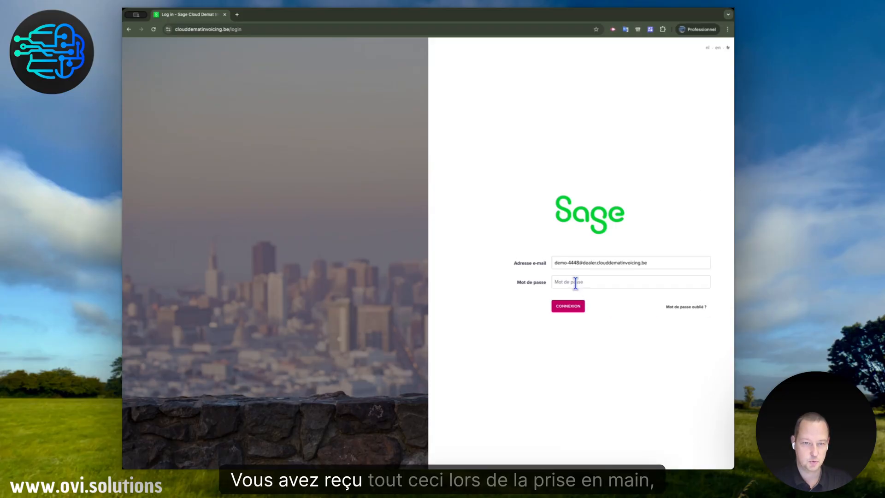
key(super+v)
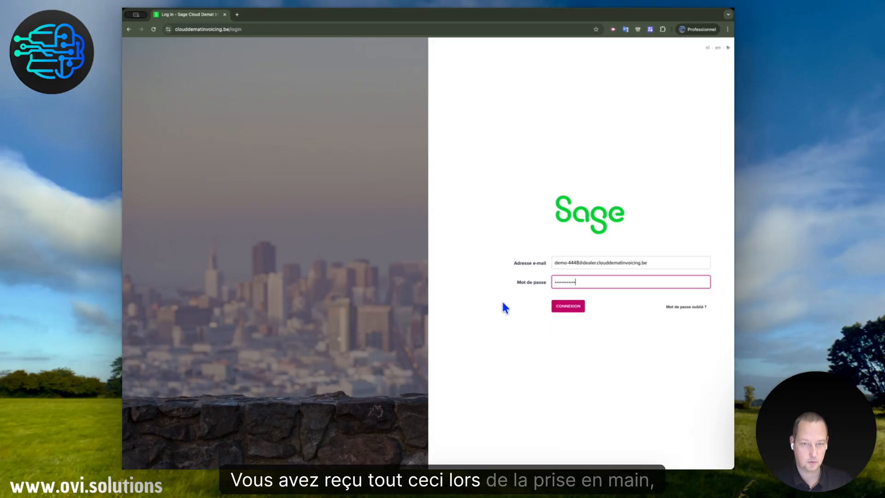
click(508, 328)
click(575, 308)
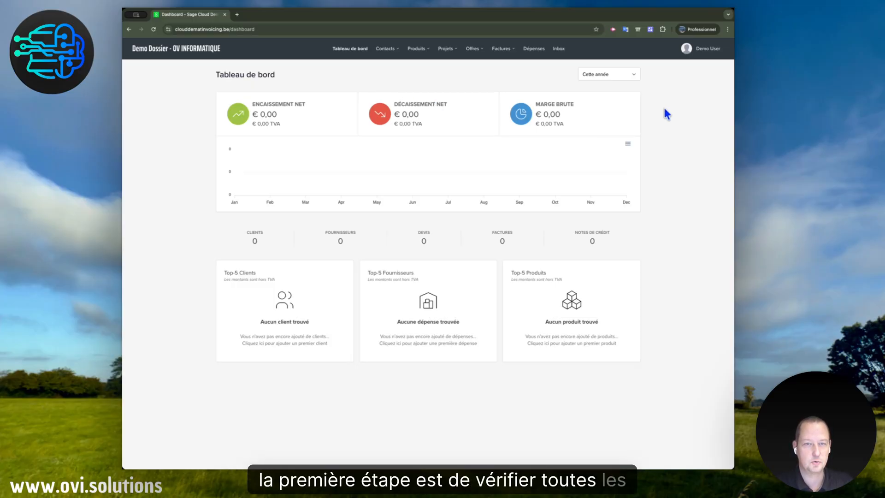
Open the company data settings, enter the company's VAT number with the BE prefix, and dismiss the VIES notice
click(704, 49)
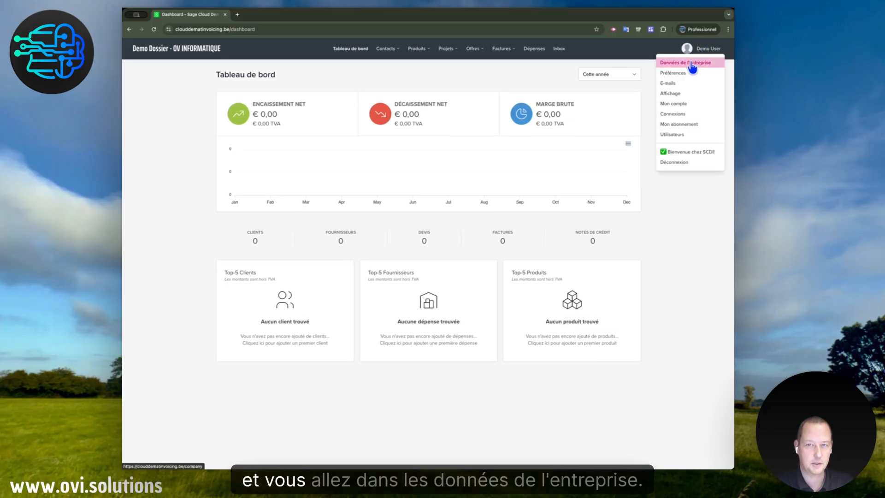
click(705, 63)
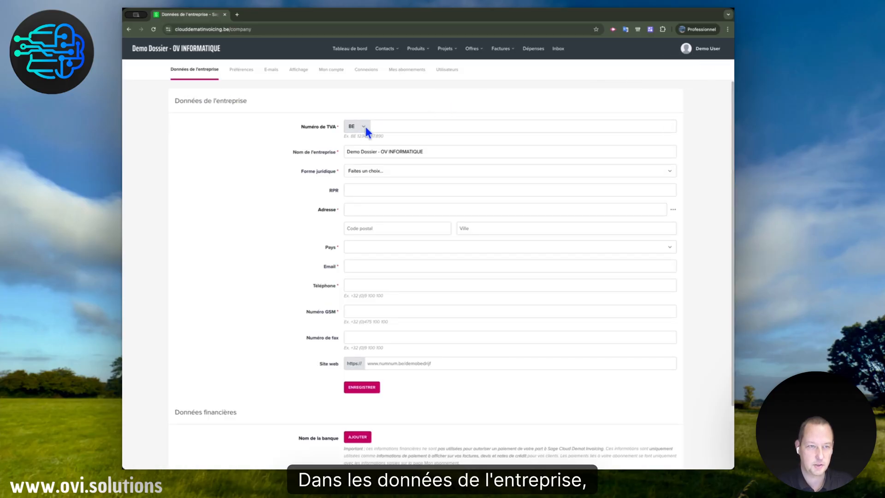
click(399, 126)
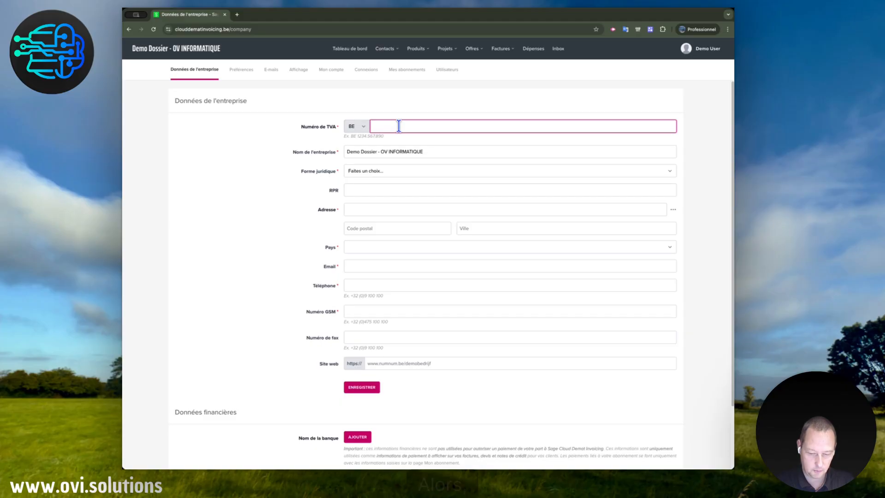
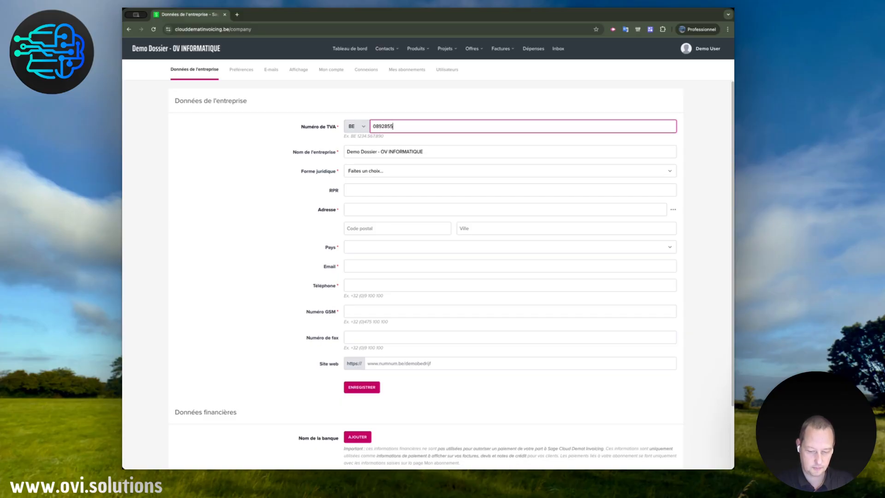
key(Tab)
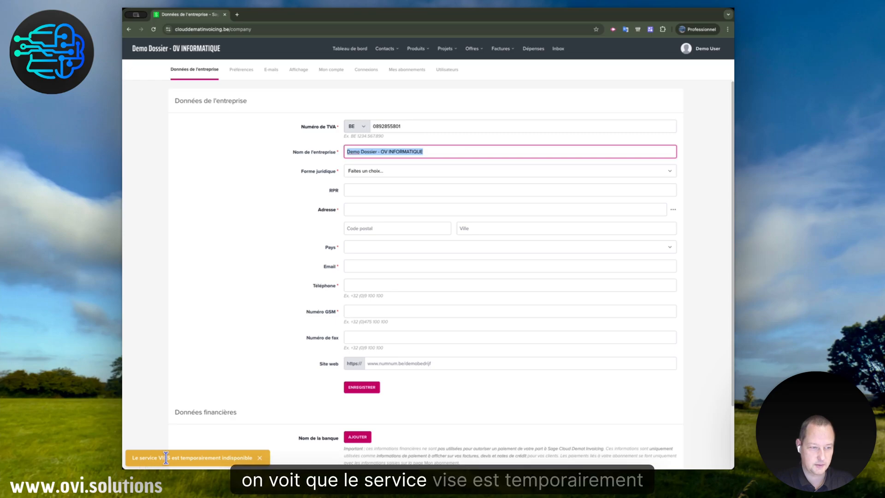
click(240, 459)
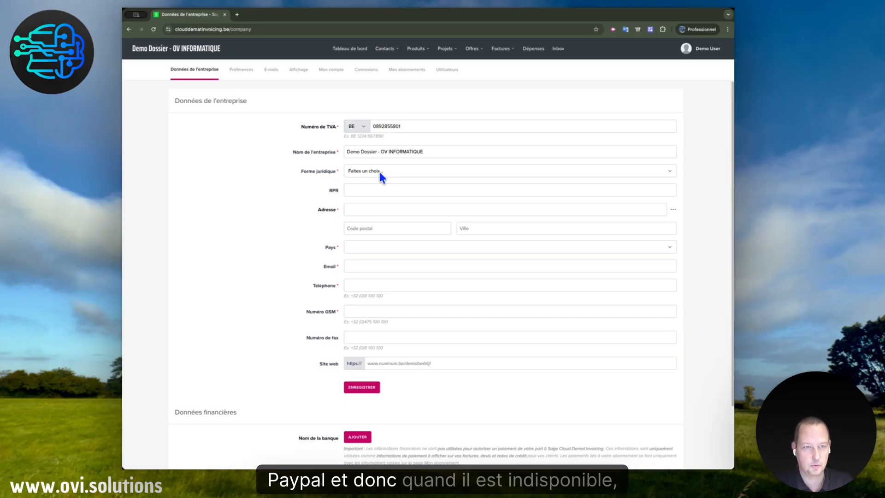
click(402, 127)
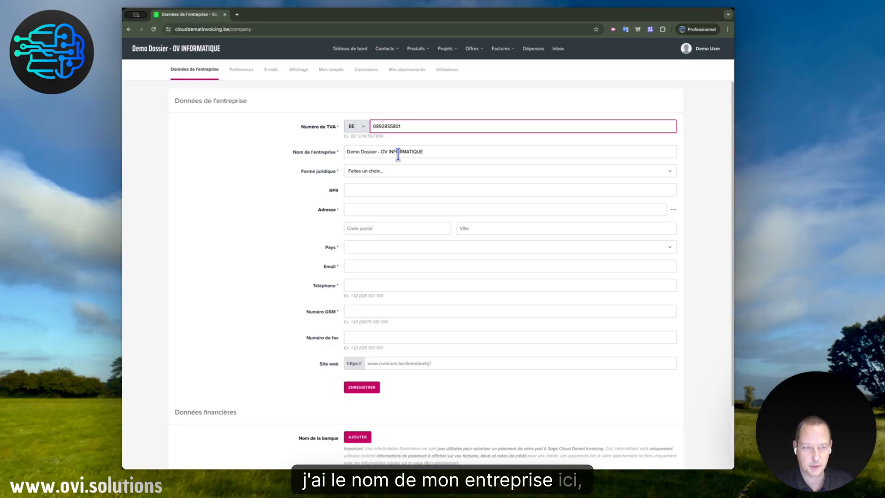
Keep the company name as it is and set the legal form to SRL
click(425, 152)
key(ctrl+a)
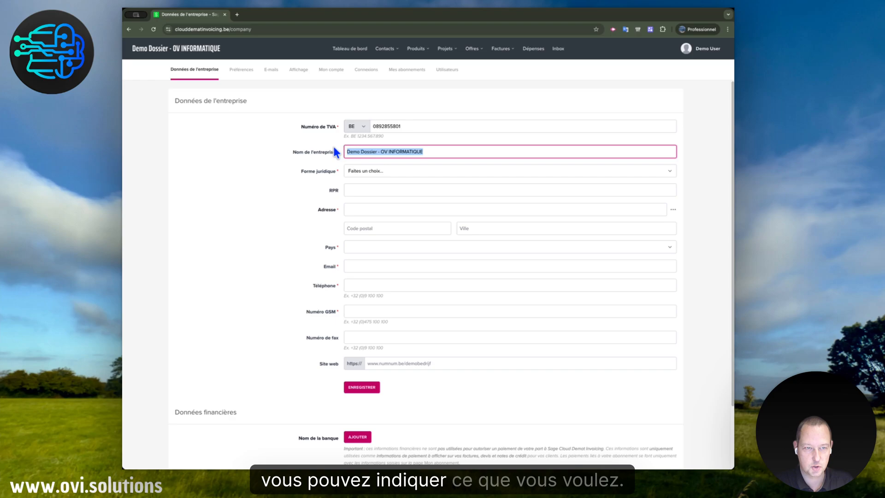
click(395, 171)
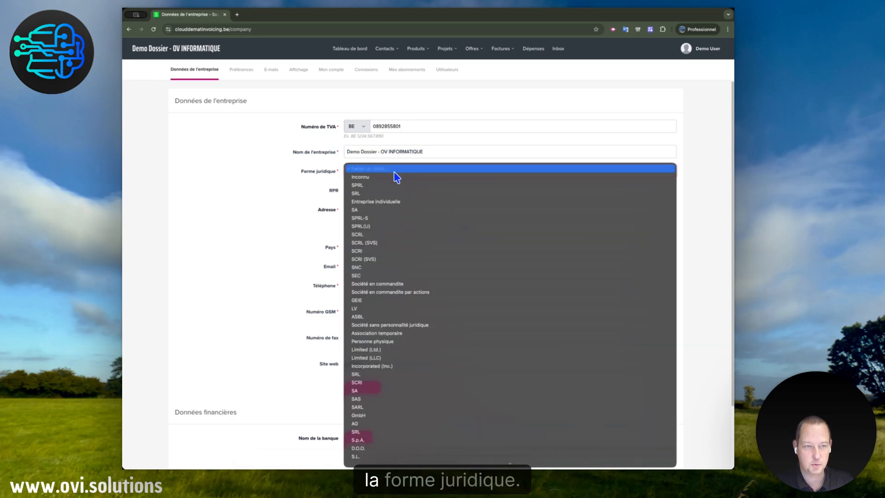
click(371, 193)
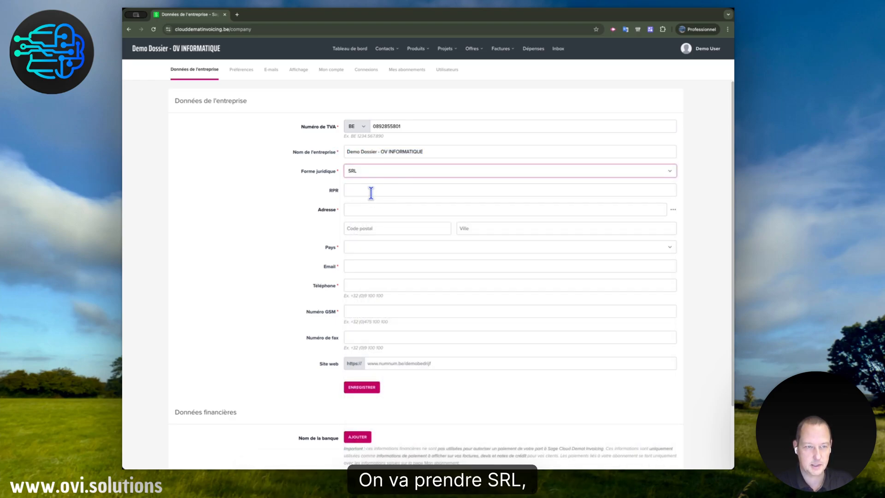
Fill in the company's street address, postal code and city, and set the country to Belgique
click(373, 209)
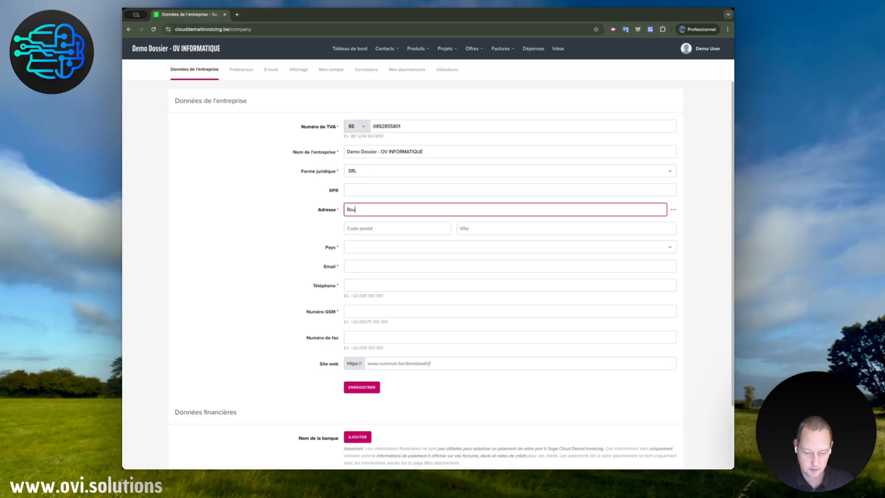
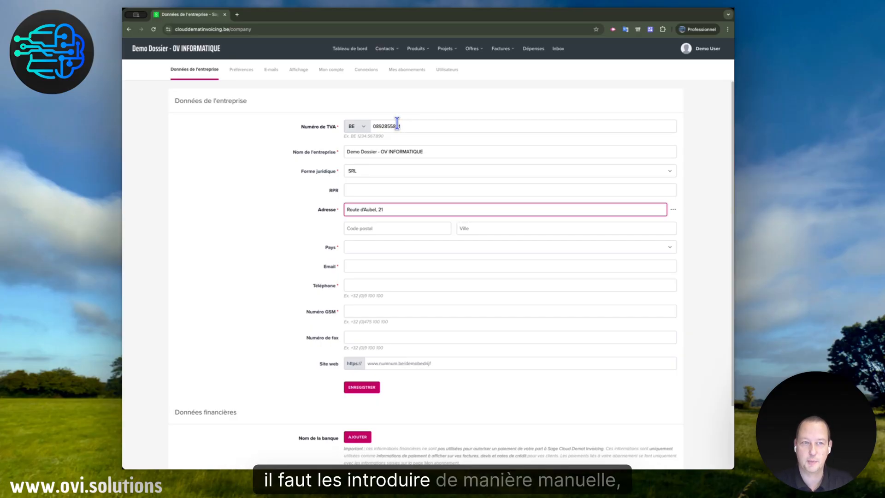
click(362, 229)
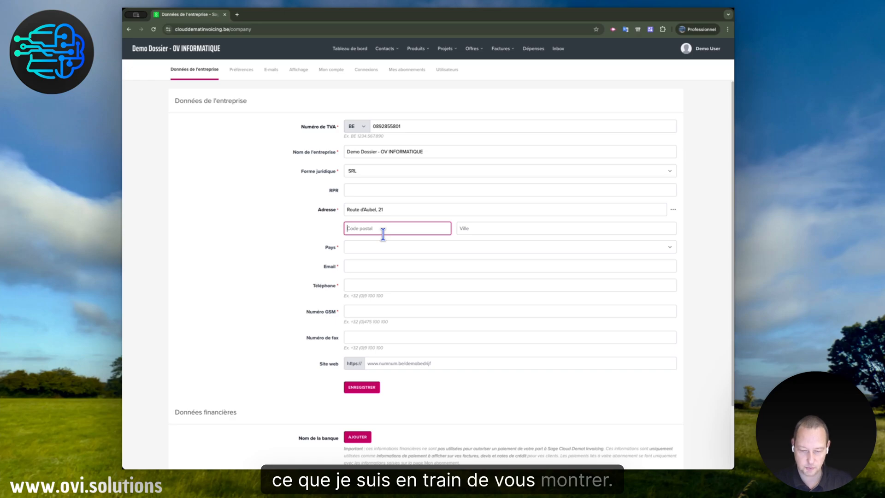
text(4841)
key(Tab)
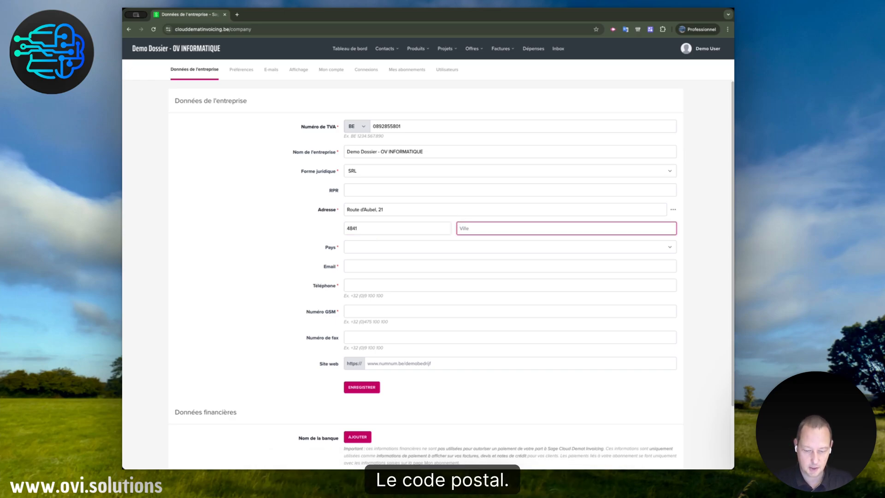
text(Henri-Chapelle)
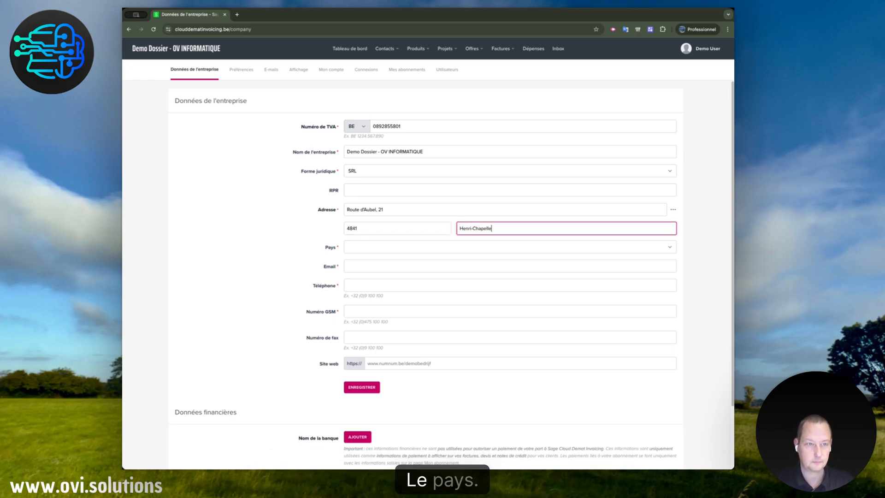
key(Tab)
text(be)
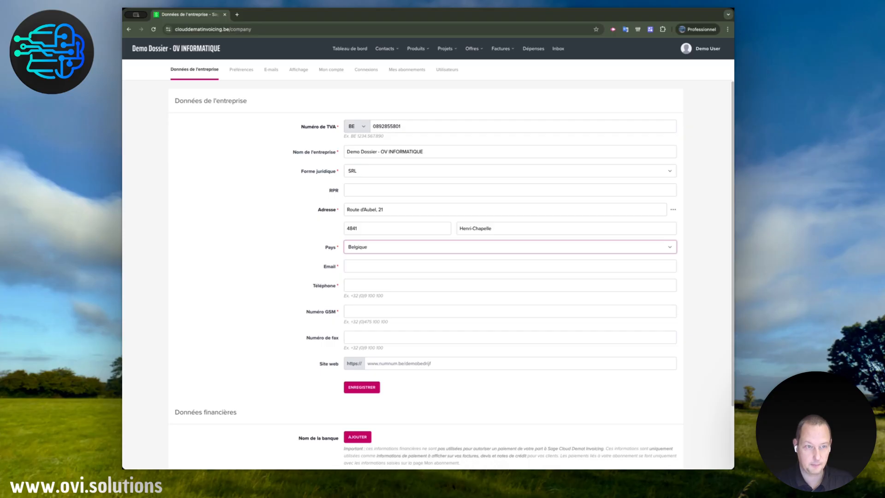
Enter the company's contact e-mail address and telephone number
click(372, 265)
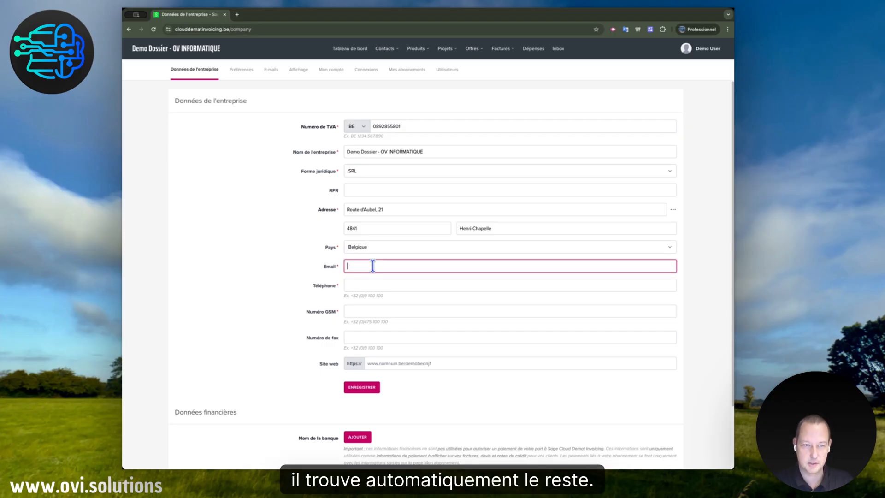
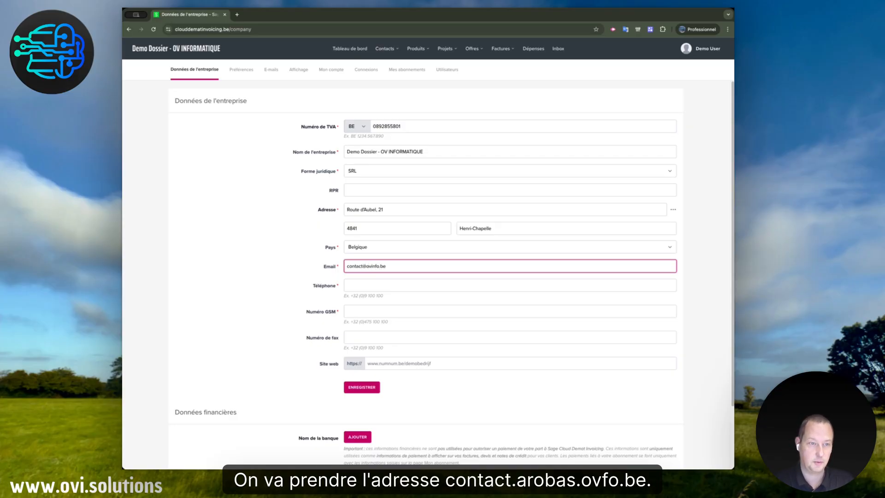
click(364, 285)
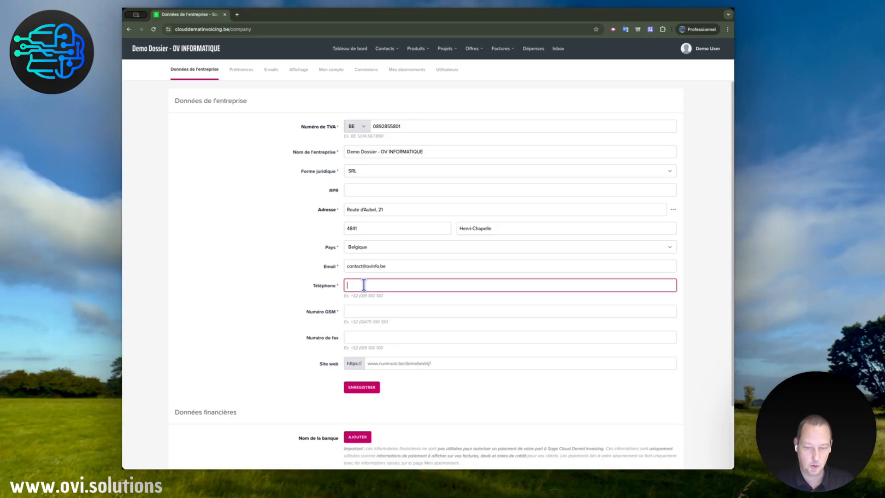
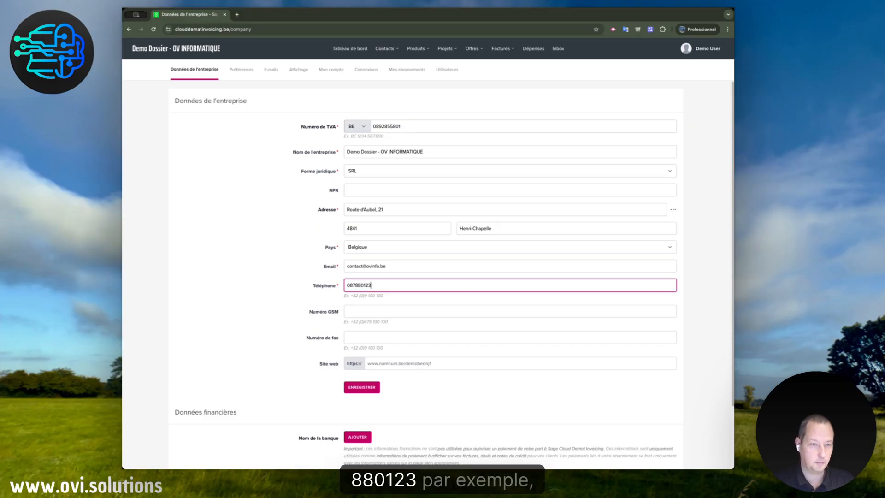
click(359, 311)
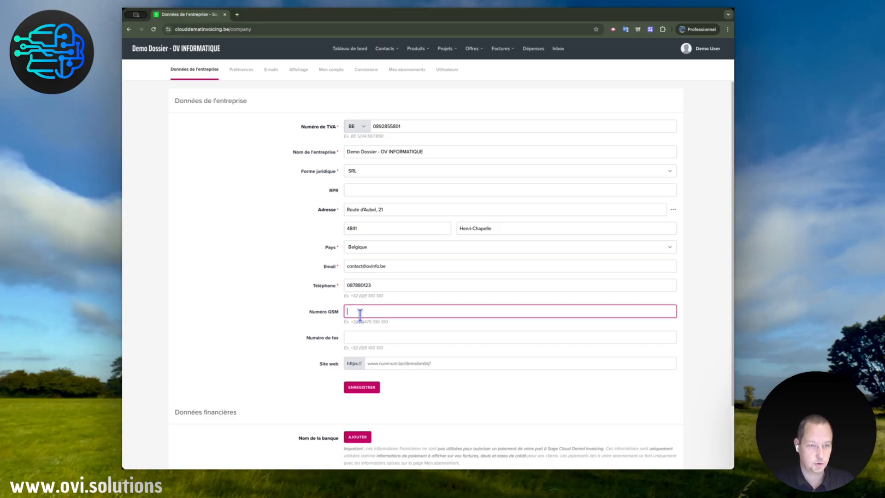
click(359, 340)
click(372, 362)
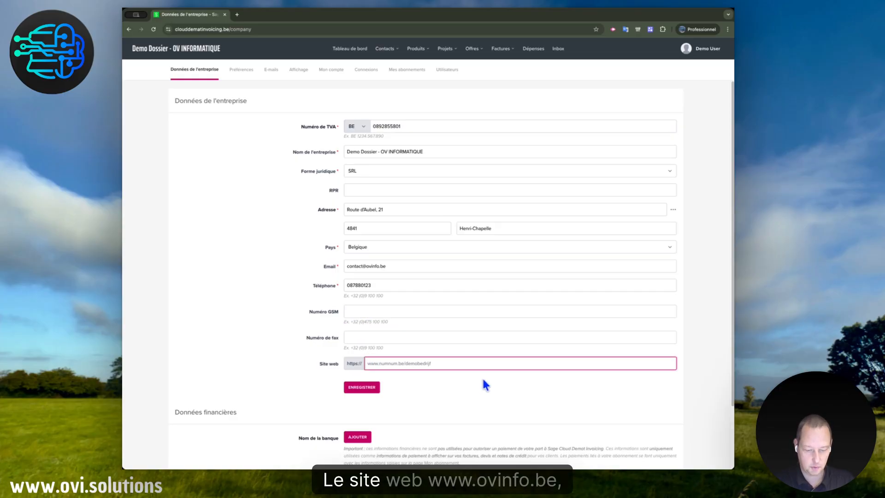
text(www.ovinfo.be)
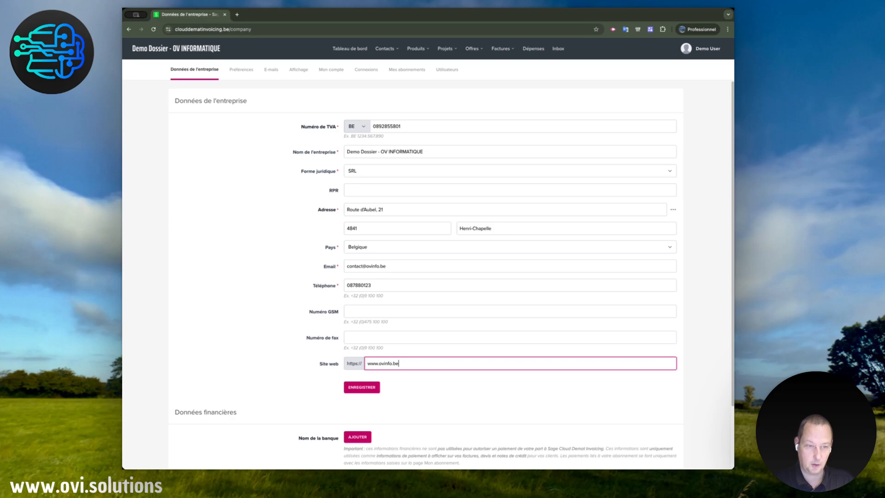
click(374, 389)
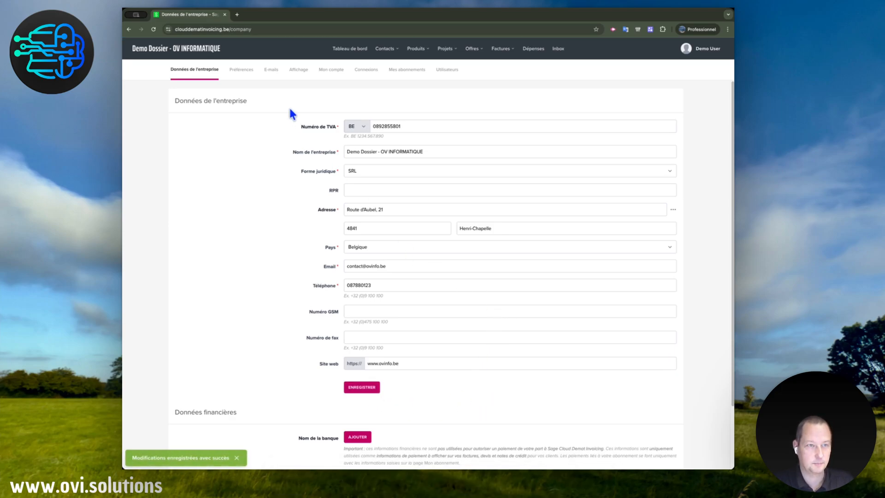
Add ING as the company's bank in the financial data and enter its account number as the Belgian IBAN code
scroll(417, 291, down, 2)
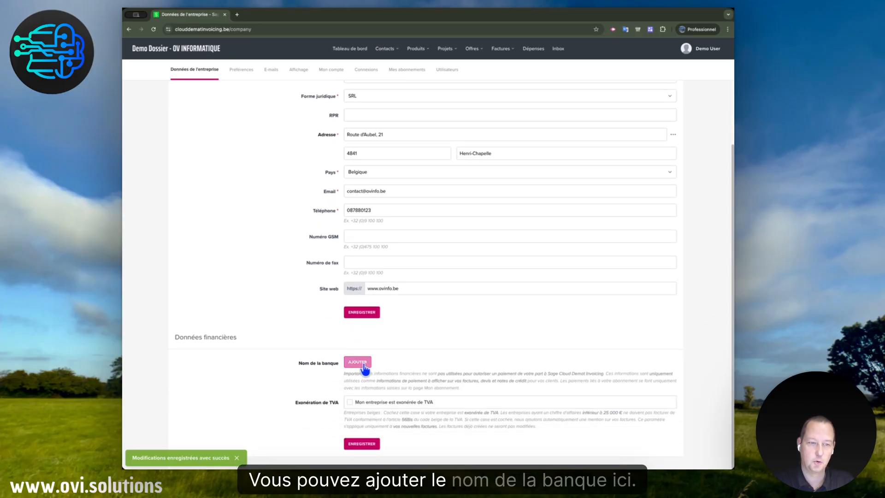
click(364, 365)
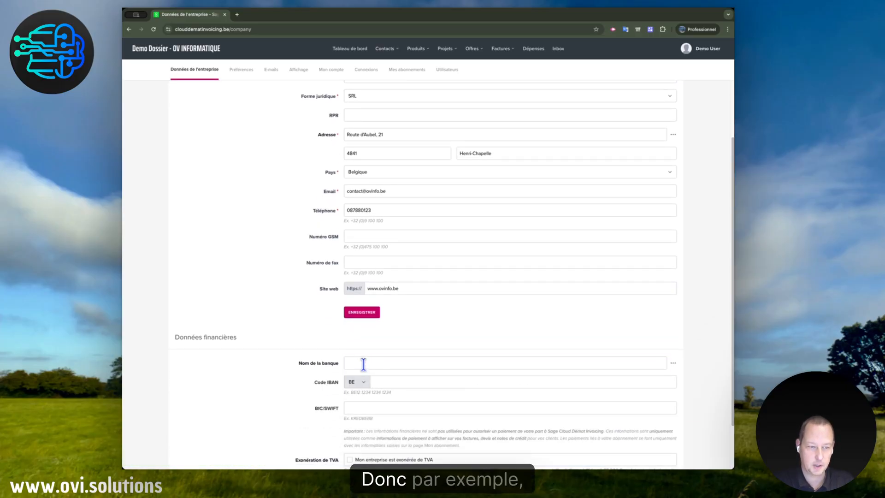
click(363, 365)
text(C)
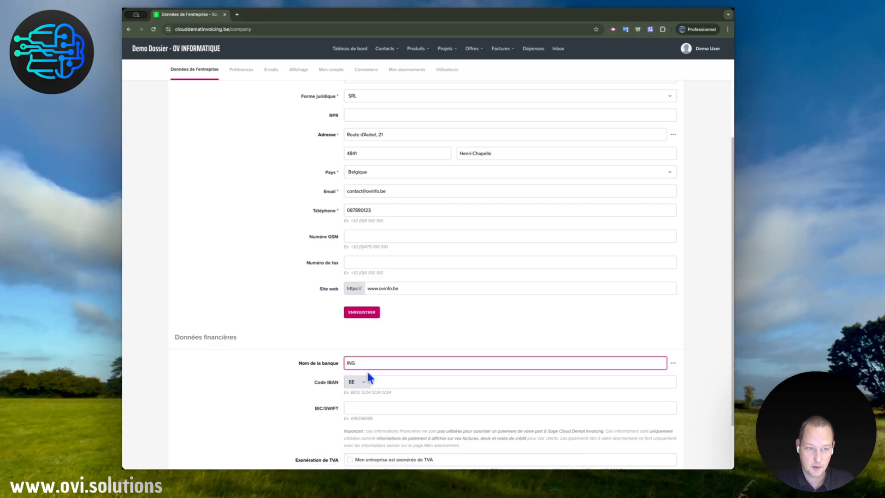
click(386, 384)
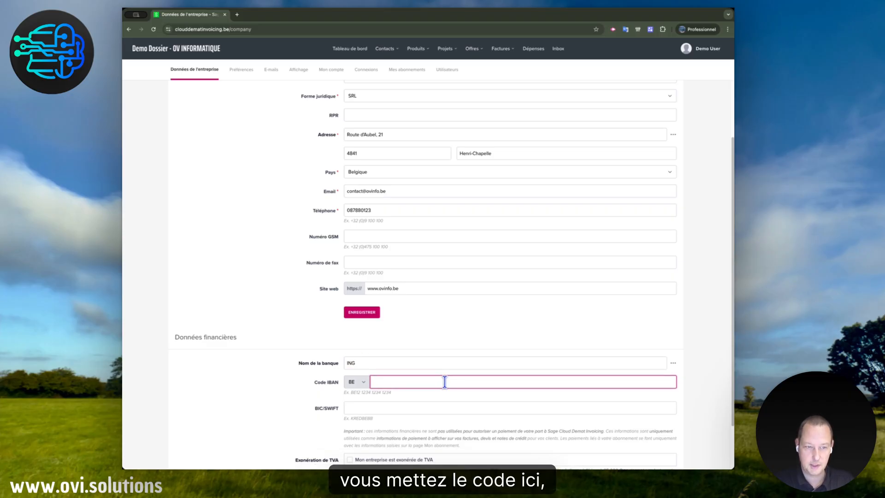
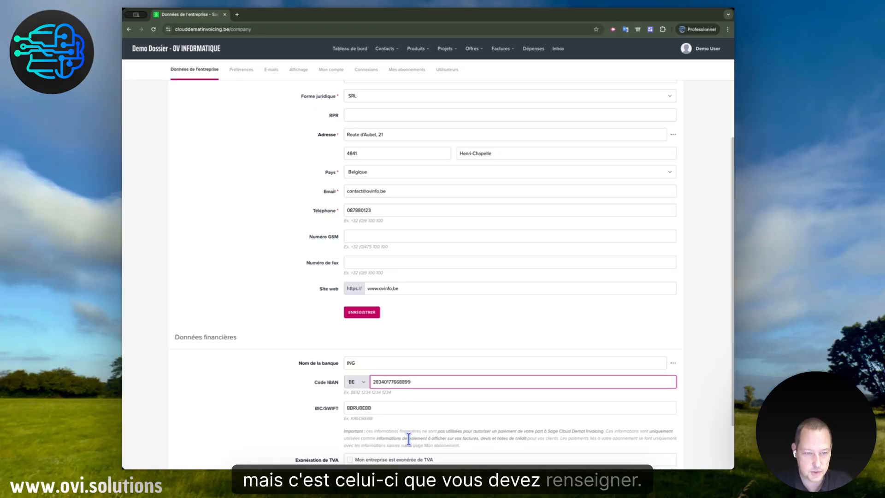
Check the BIC/SWIFT code against the IBAN, leave the VAT exemption unticked, and save the financial data
scroll(408, 437, down, 2)
click(372, 348)
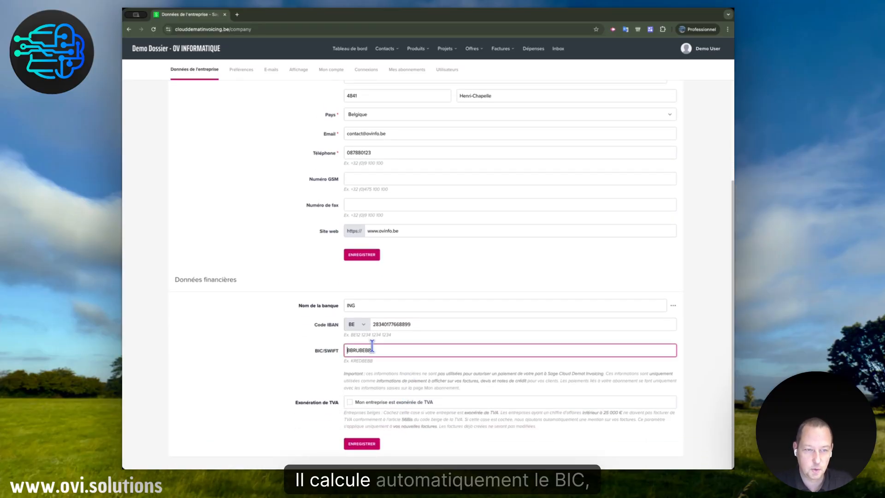
drag(372, 347, 359, 349)
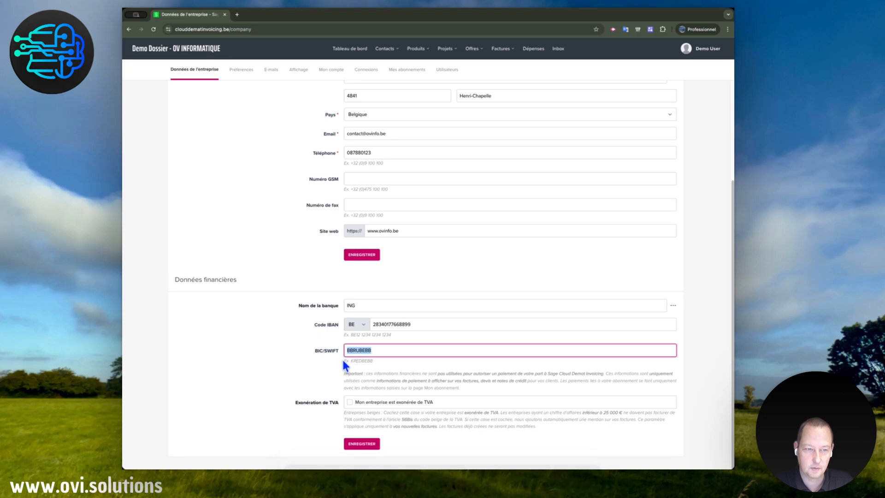
click(380, 324)
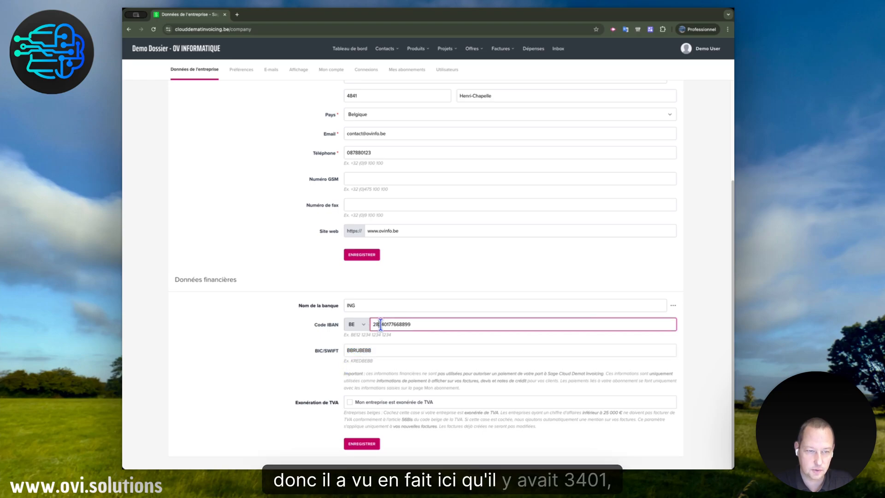
click(359, 350)
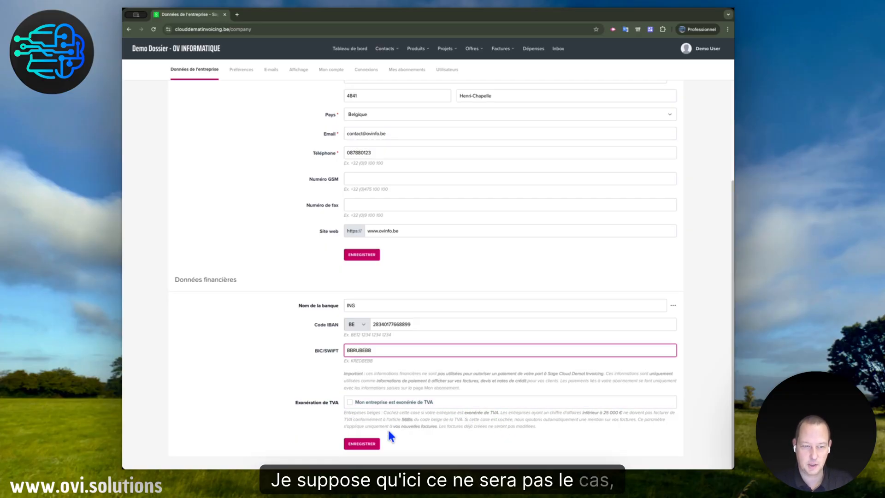
click(363, 444)
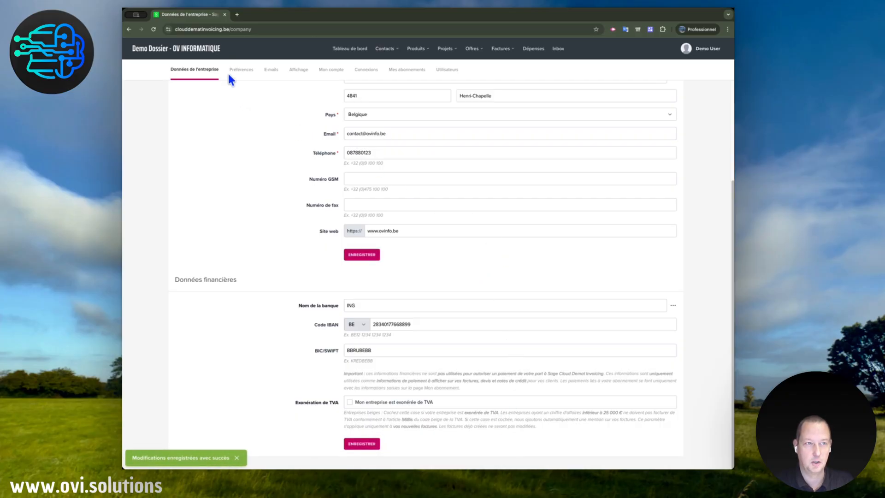
Open the company preferences and review the starting numbers for invoices, proformas, credit notes, quotes, orders, delivery notes and projects
click(241, 72)
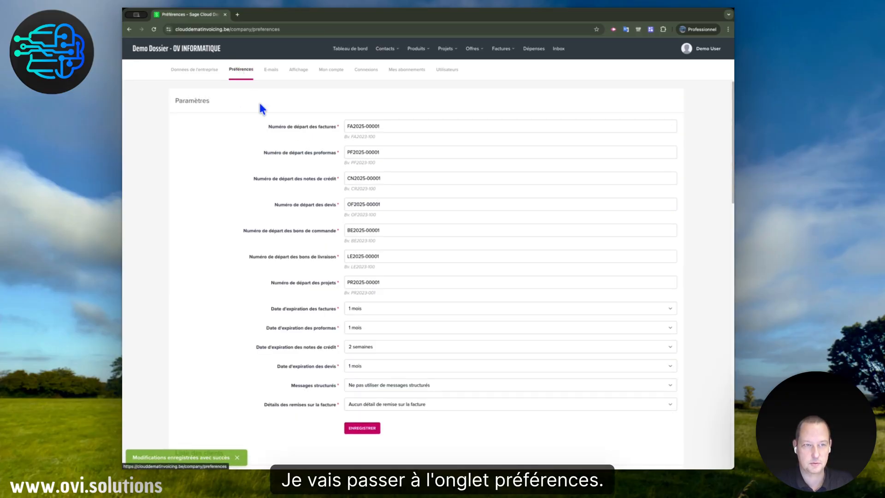
click(387, 128)
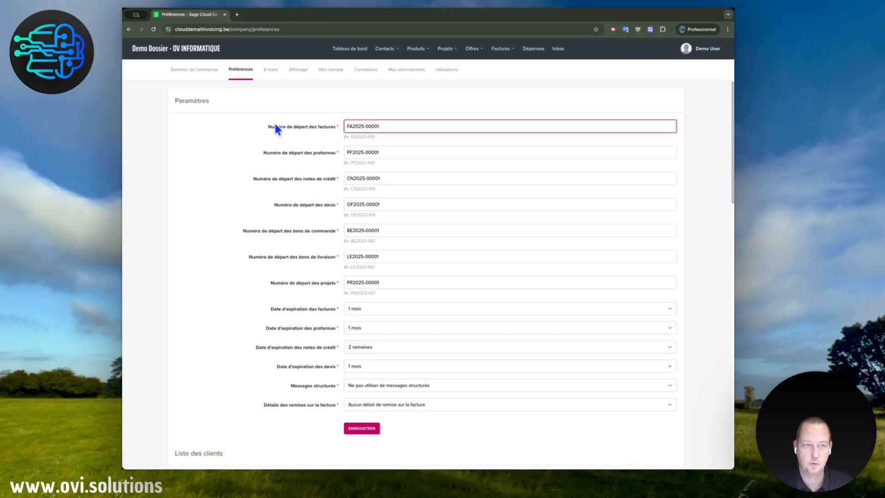
drag(275, 125, 331, 130)
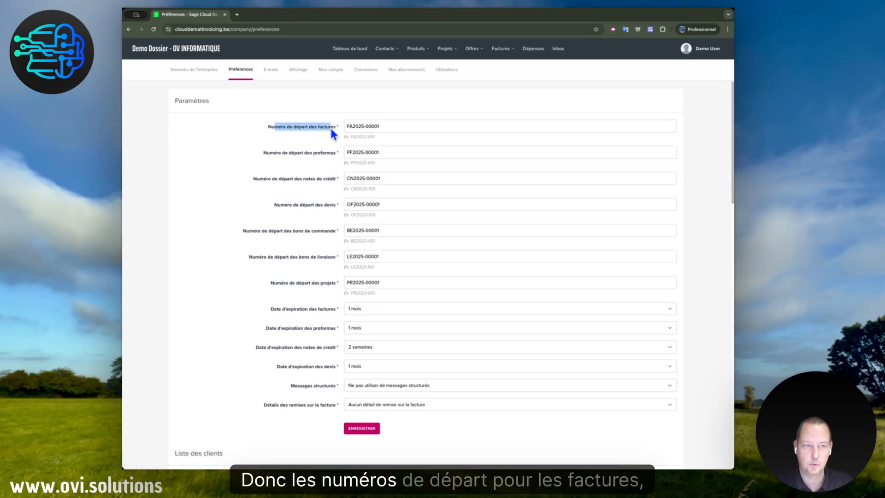
click(328, 154)
click(332, 185)
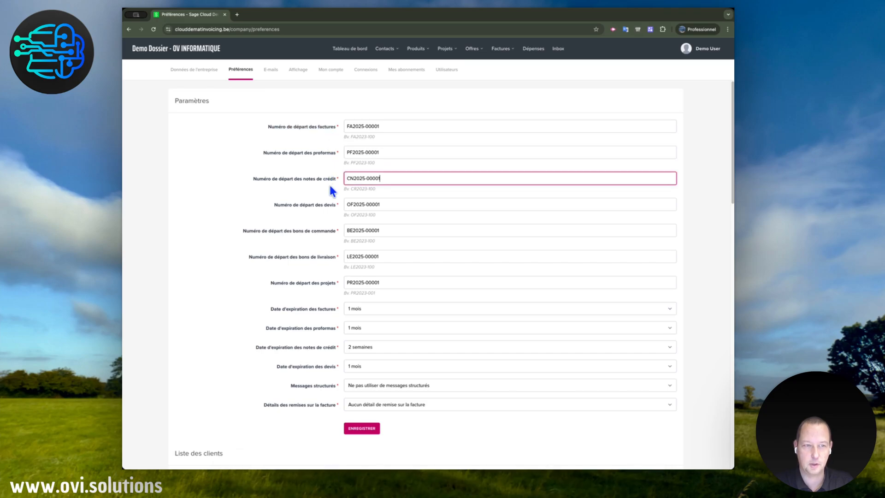
click(327, 206)
click(324, 232)
click(324, 259)
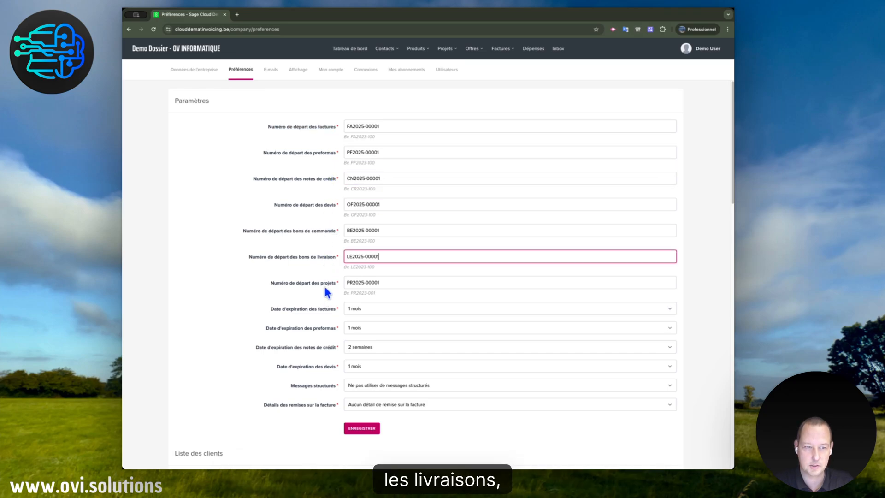
click(324, 285)
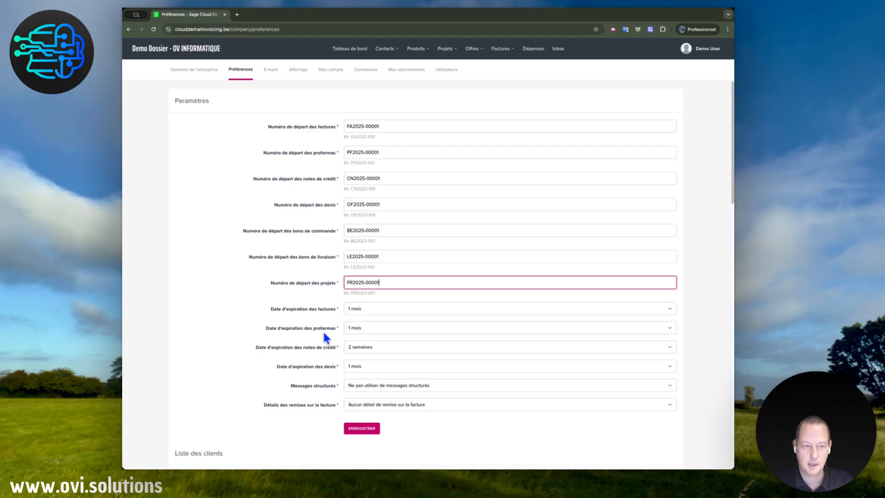
Set the expiration date to 1 semaine for invoices, 2 semaines for proformas and 1 semaine for quotes
click(375, 309)
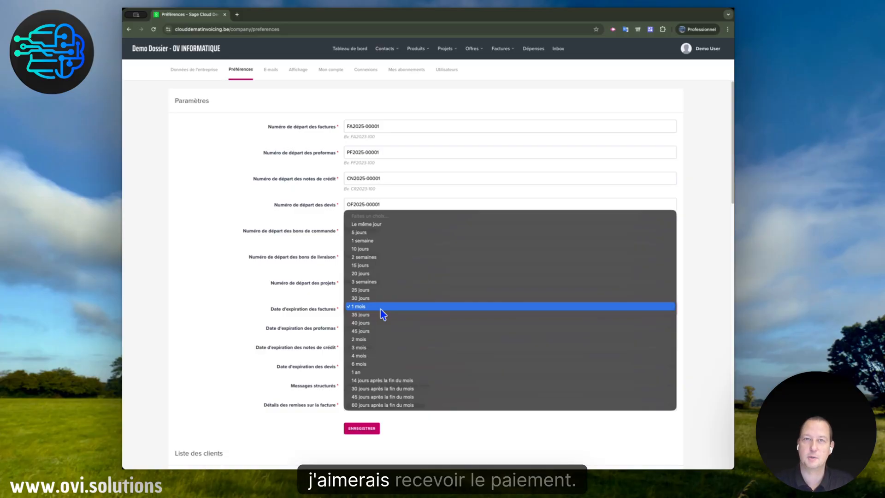
click(388, 241)
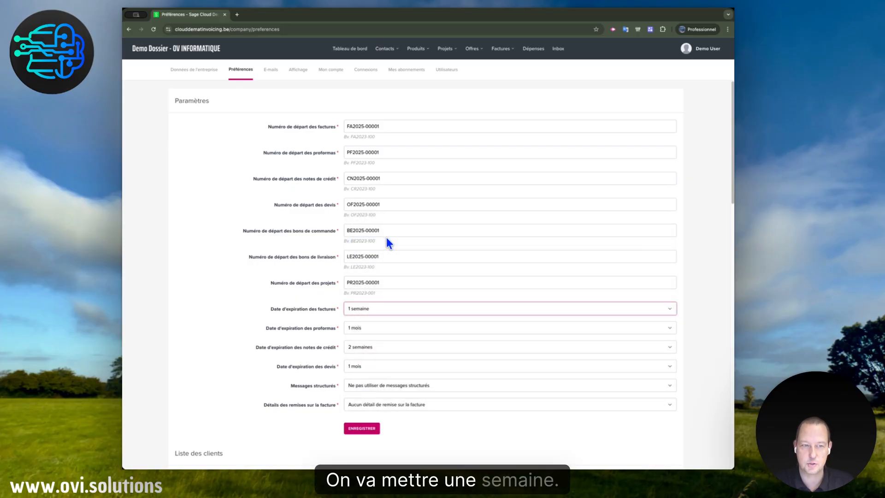
click(369, 329)
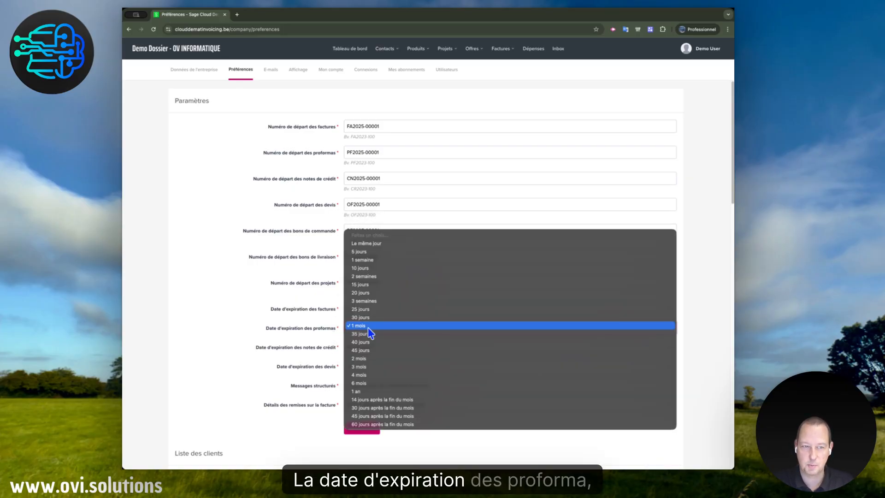
click(365, 276)
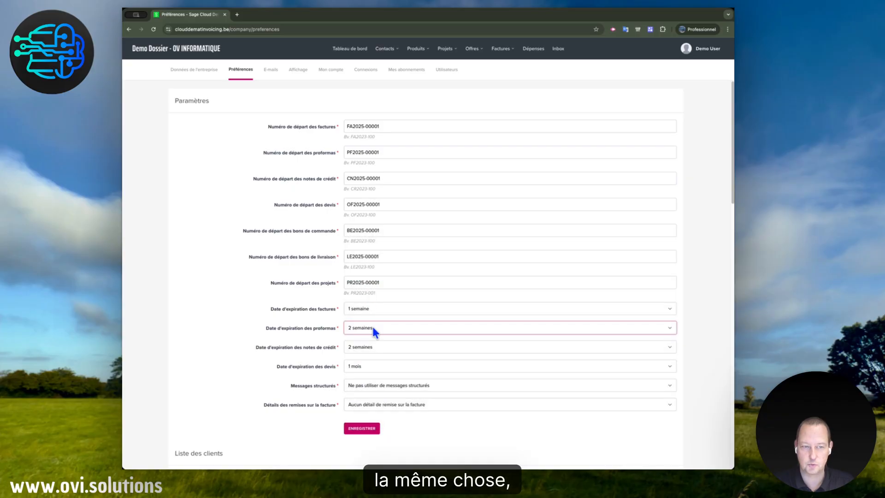
click(374, 369)
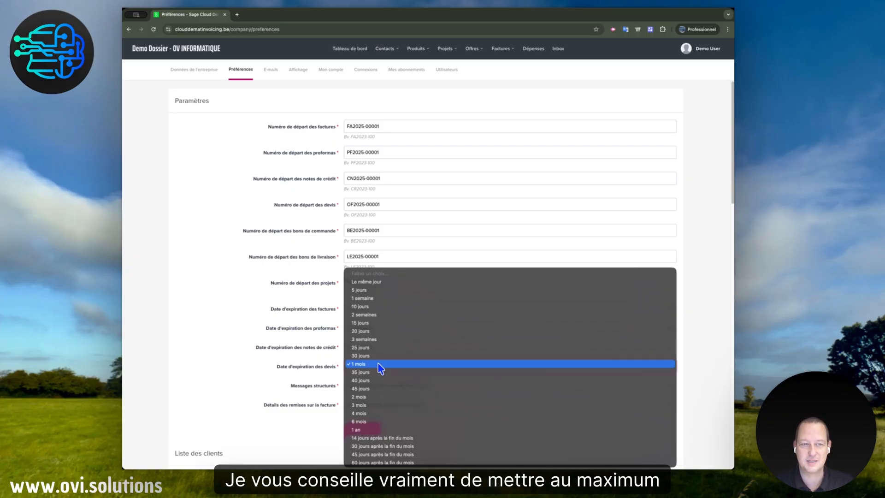
click(386, 302)
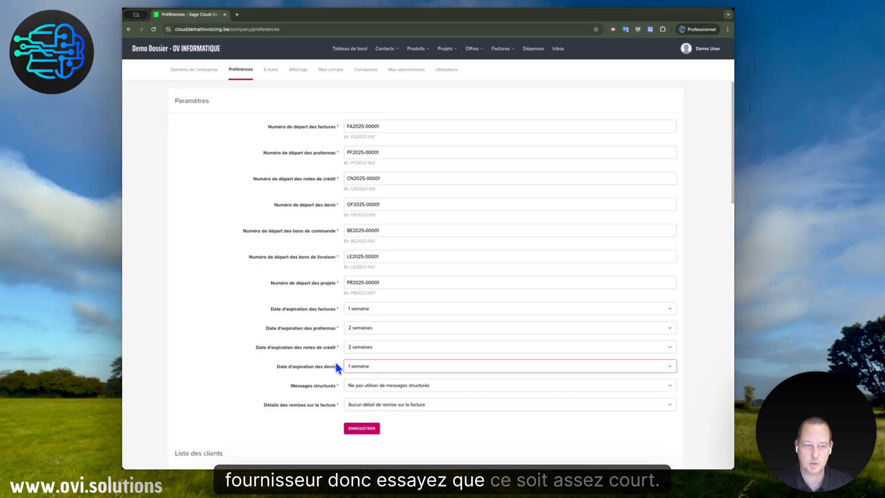
Have structured messages generated automatically, keep discount details at Aucun détail de remise sur la facture, and save the parameters
click(378, 386)
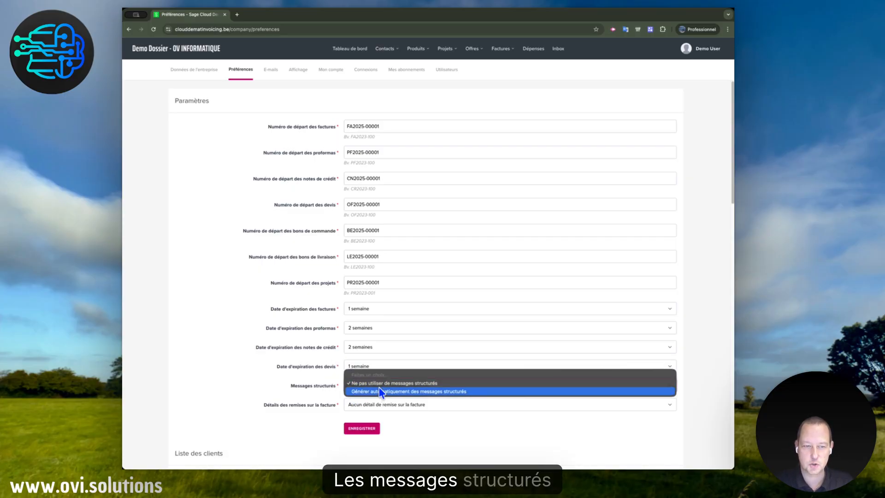
click(483, 394)
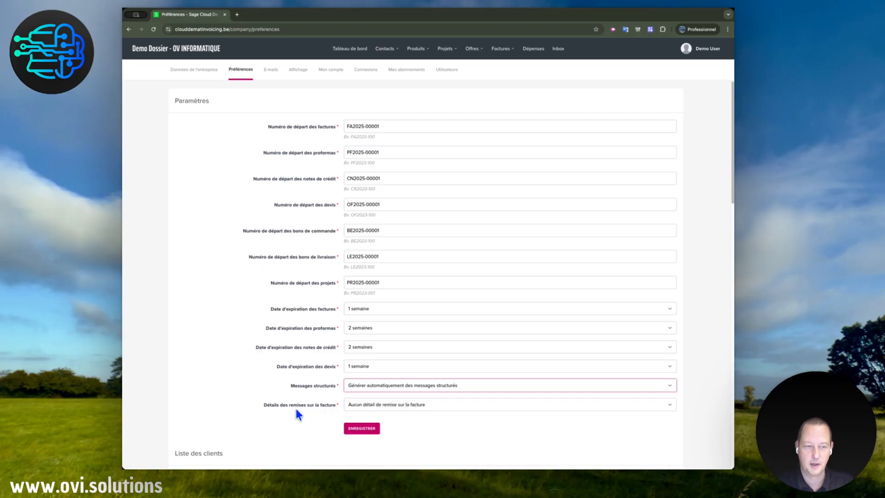
click(424, 406)
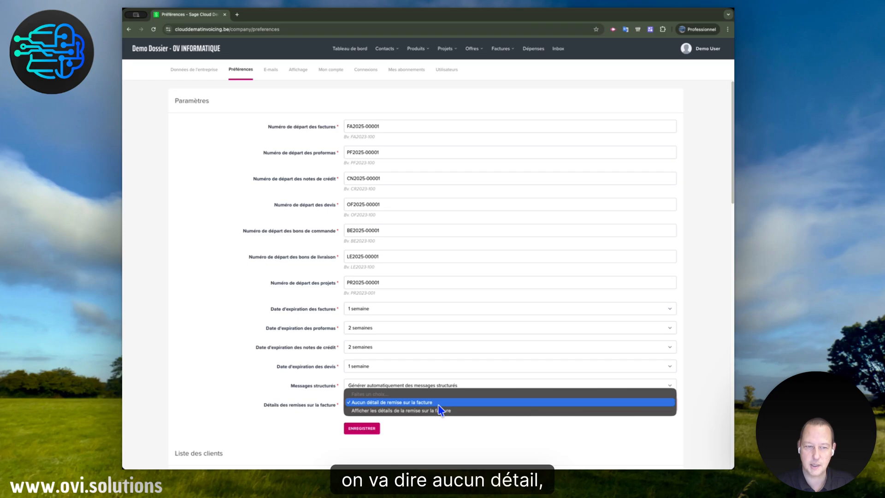
click(442, 411)
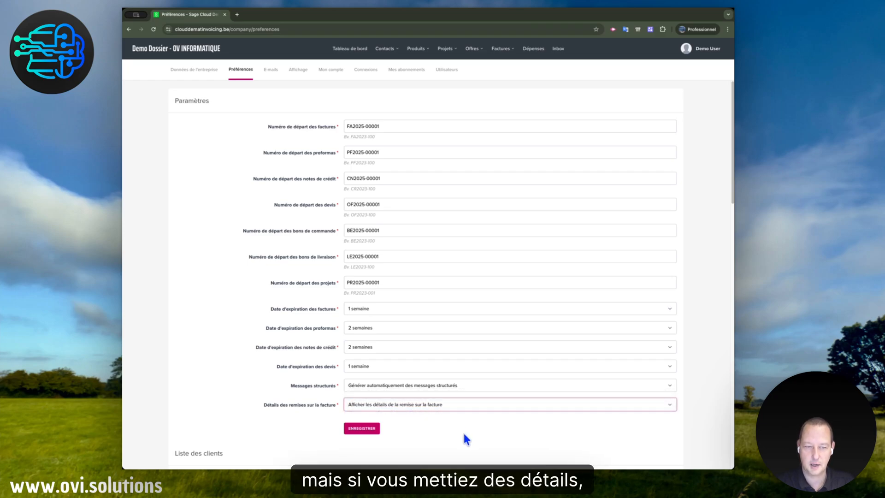
scroll(462, 431, down, 3)
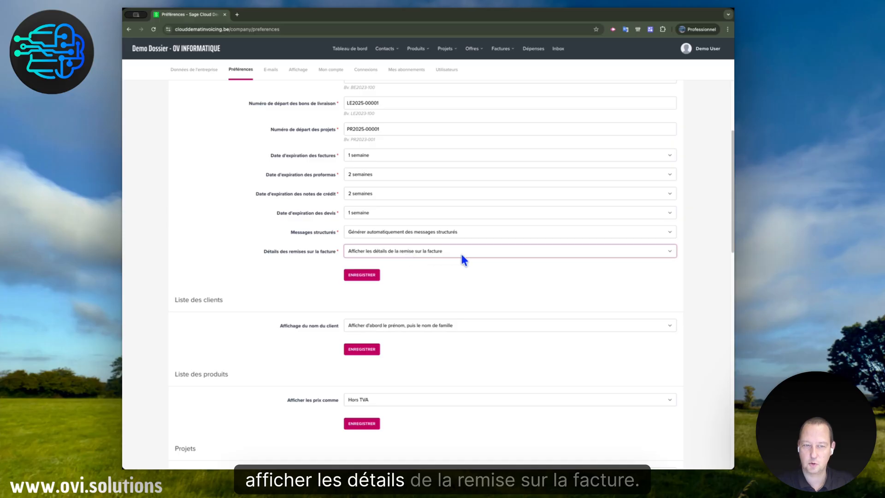
click(461, 253)
click(409, 241)
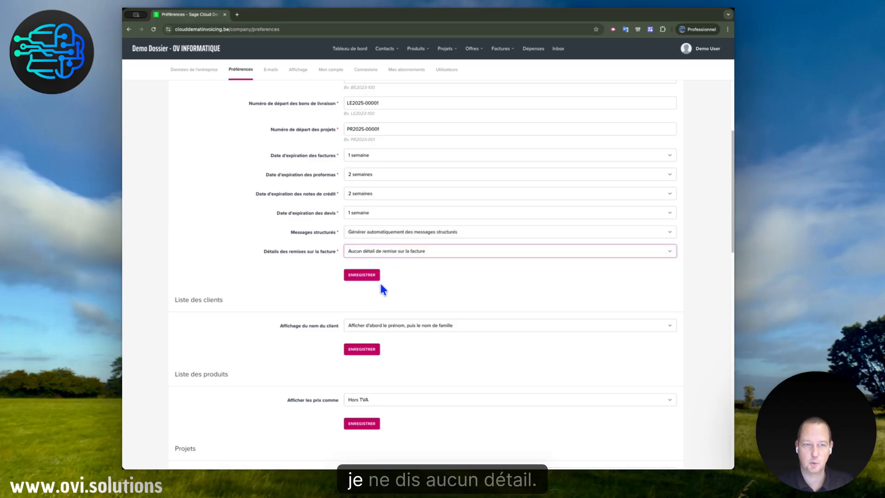
click(362, 277)
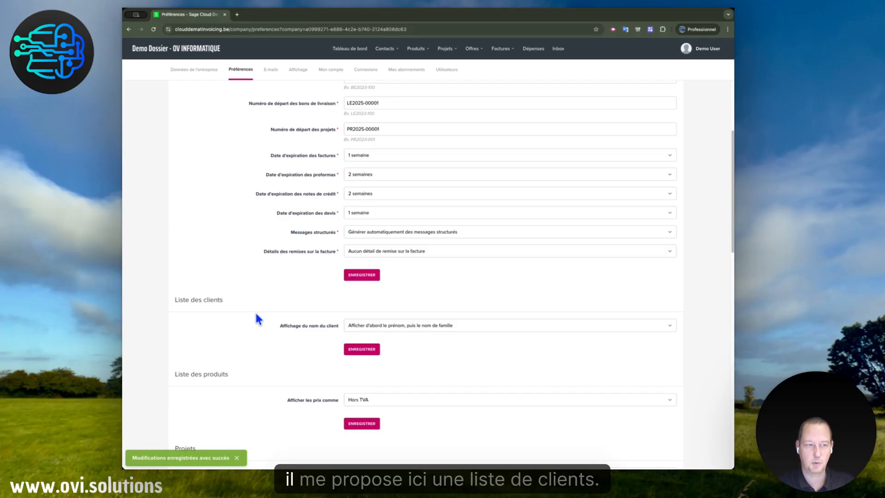
Keep the client name display as first name followed by family name, and bring up the product list settings
click(428, 327)
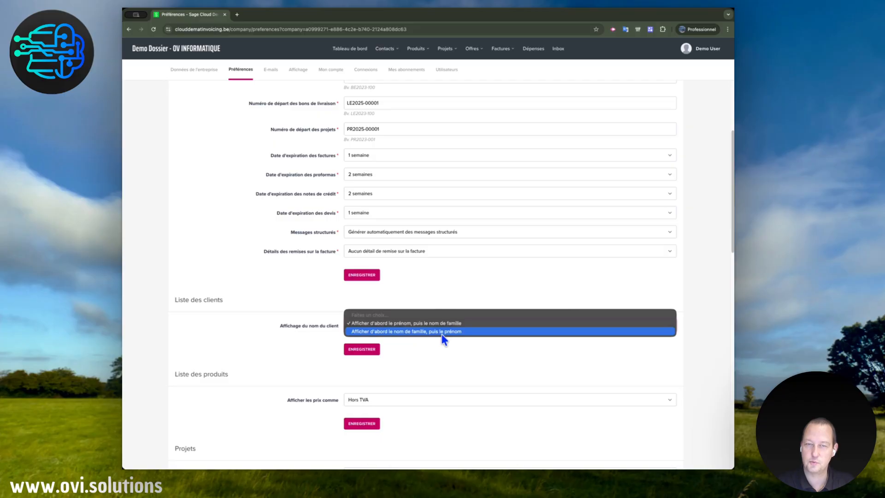
click(446, 327)
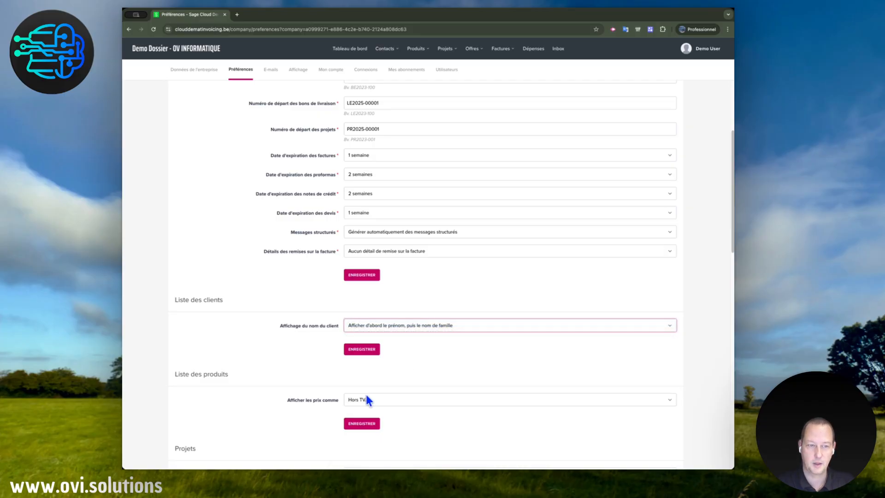
scroll(372, 410, down, 7)
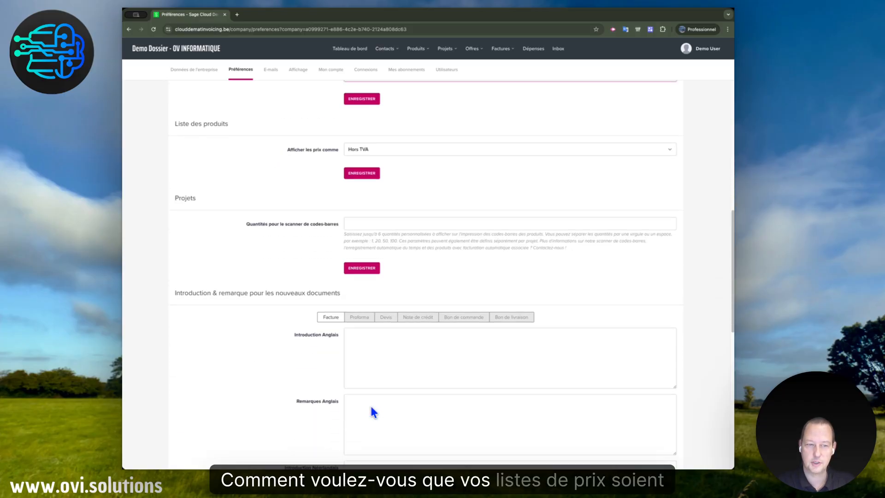
Keep the product list prices displayed as Hors TVA and save the list preferences
scroll(394, 228, up, 7)
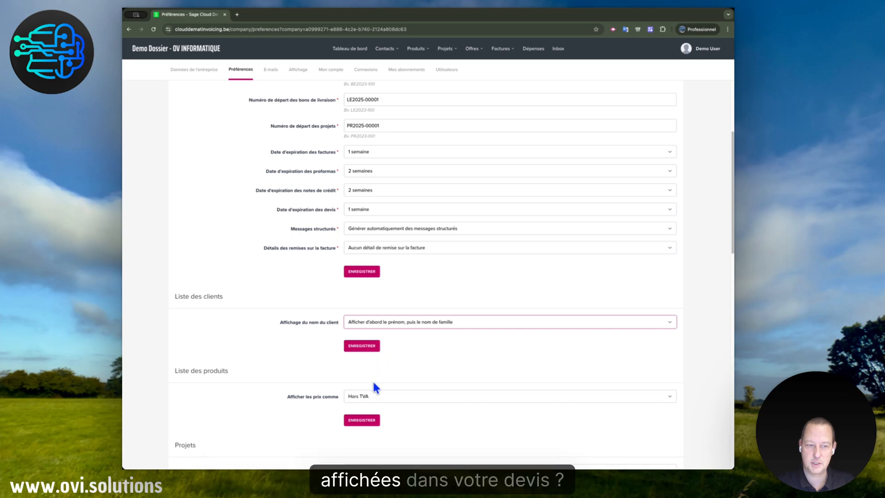
click(374, 387)
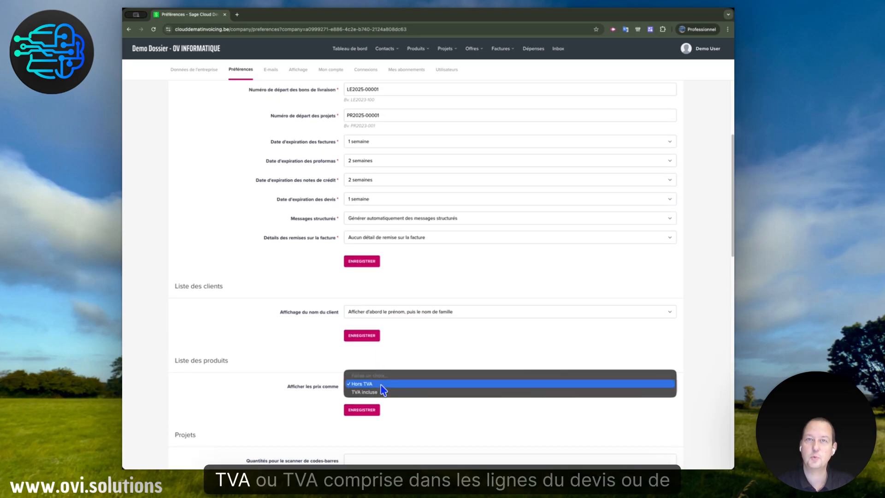
click(381, 385)
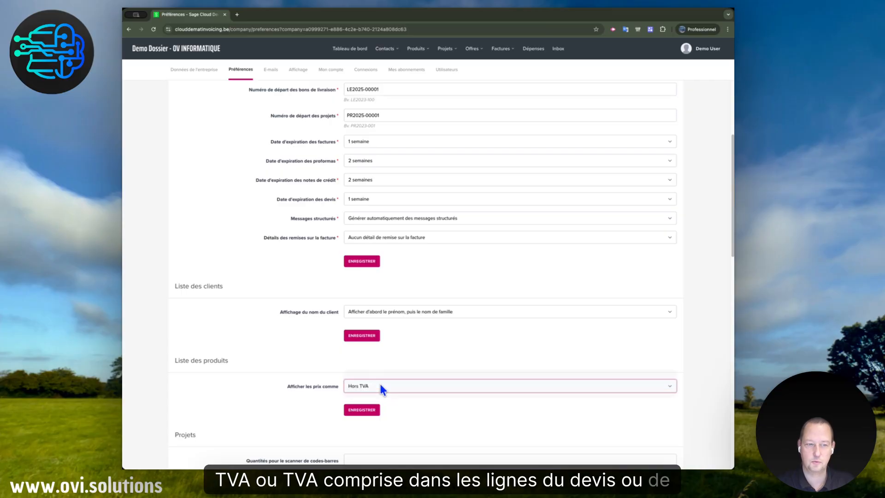
click(362, 335)
Examine the project setting for barcode scanner quantities and its explanatory note
scroll(400, 430, down, 5)
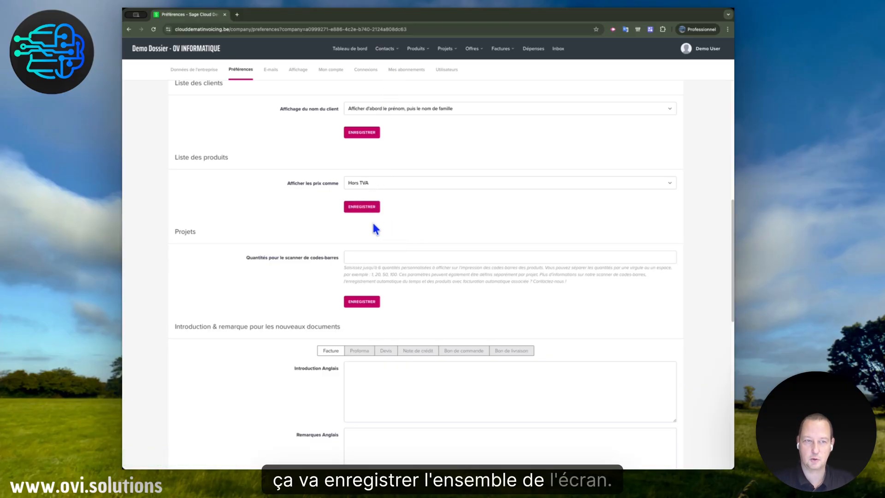
click(358, 259)
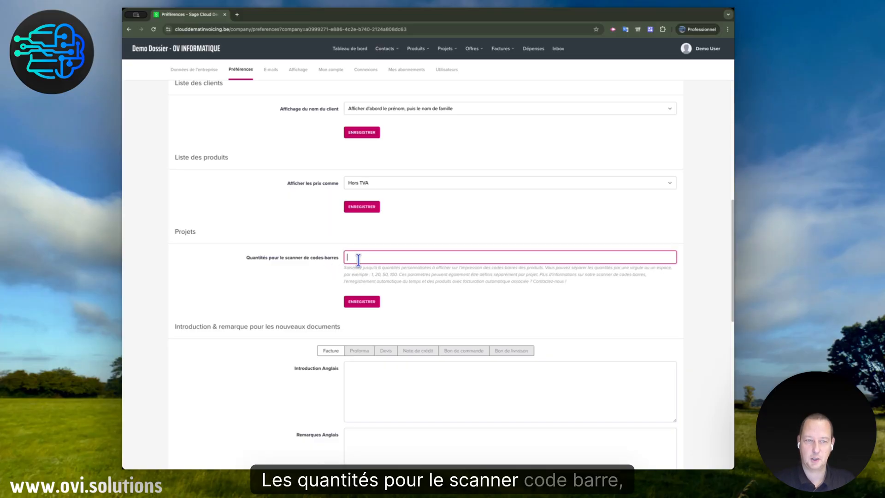
drag(345, 268, 457, 266)
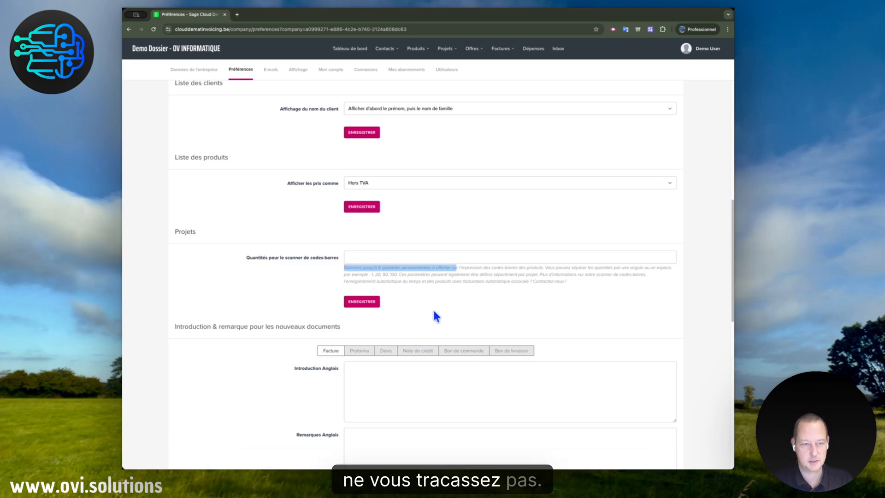
Review the introduction and remark texts for new invoices, proformas, quotes and credit notes in each language
scroll(438, 314, down, 1)
scroll(436, 316, down, 6)
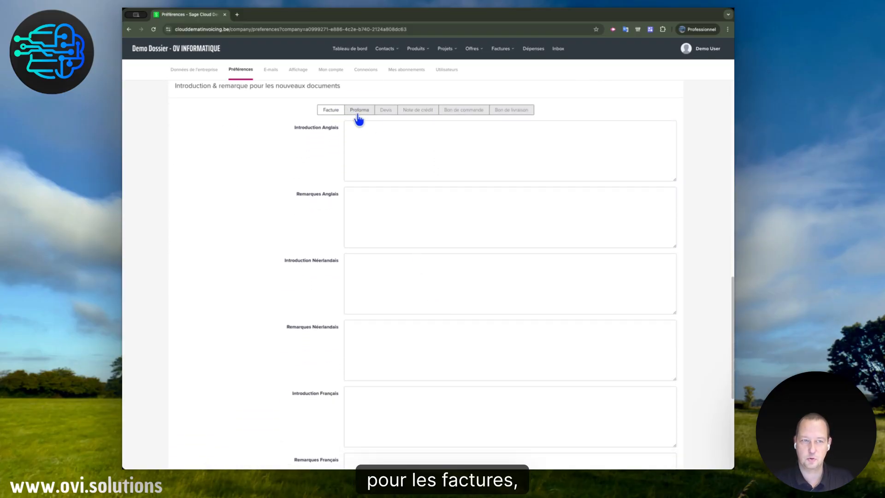
click(359, 112)
click(387, 115)
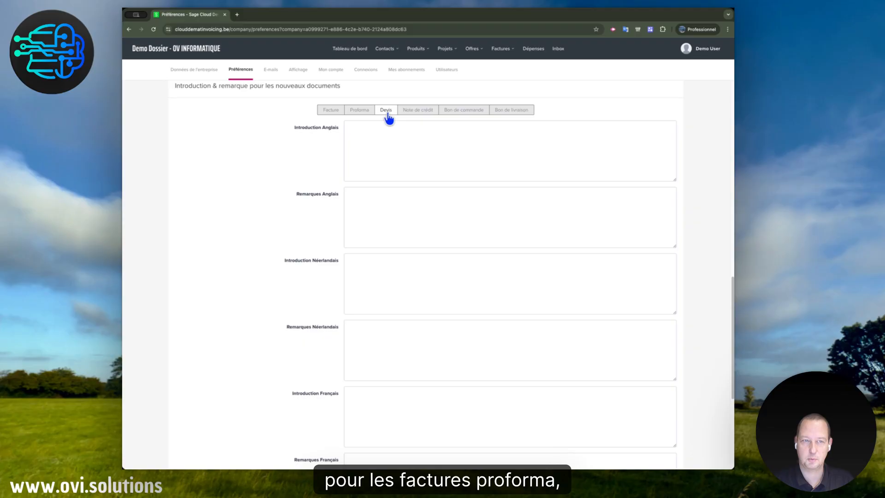
click(418, 112)
click(332, 113)
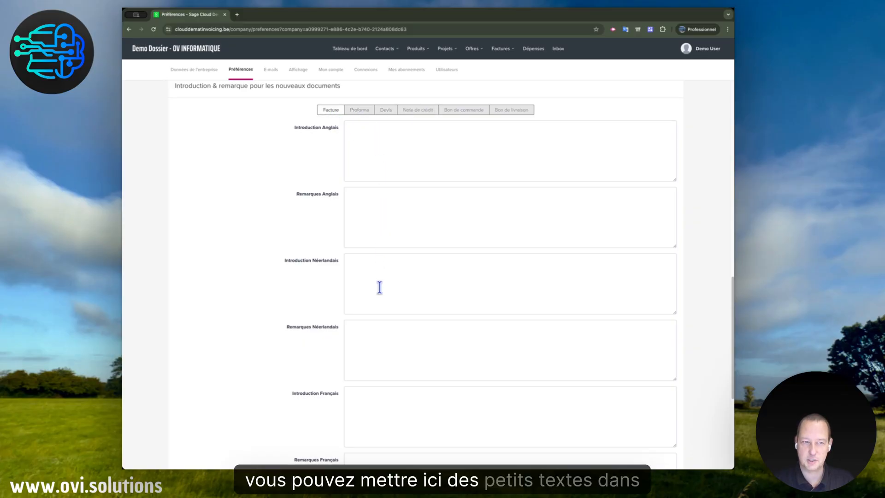
scroll(379, 427, down, 3)
scroll(378, 419, down, 1)
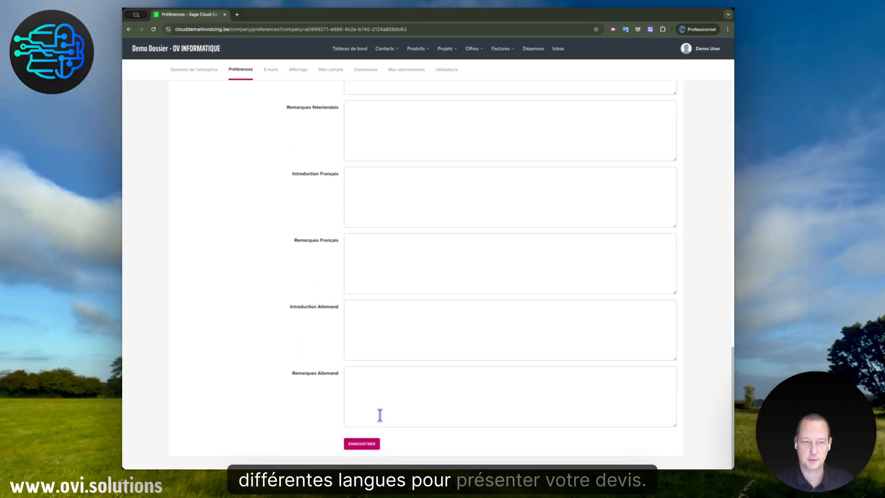
Open the company e-mail settings and review the confirmation notifications and the accountant's export address fields for invoices, credit notes and expenses
scroll(339, 394, up, 15)
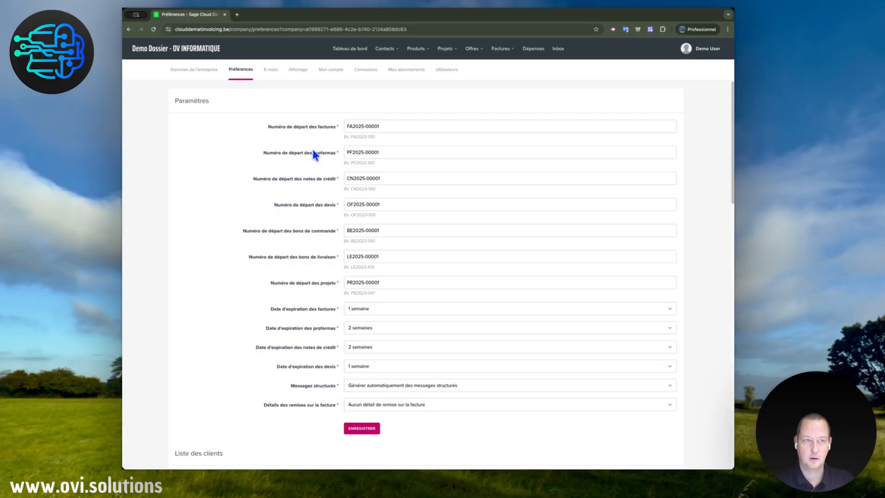
click(272, 71)
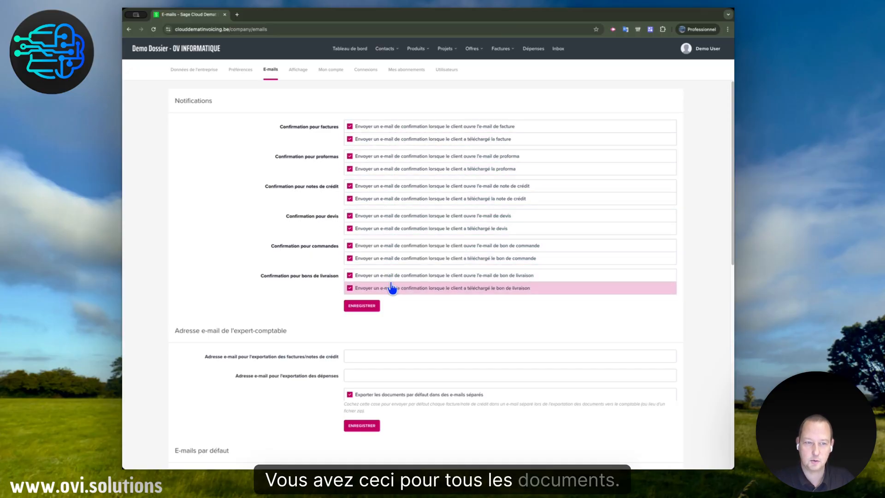
scroll(405, 361, down, 1)
scroll(406, 361, down, 5)
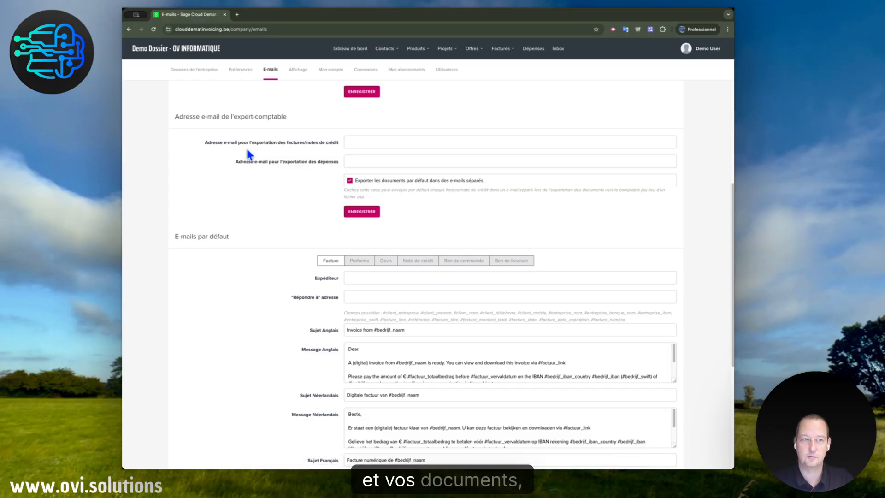
click(379, 143)
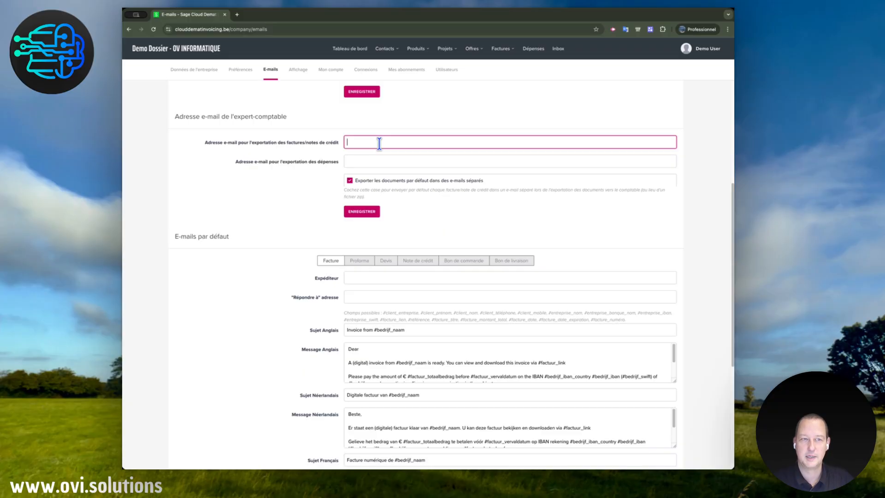
click(437, 162)
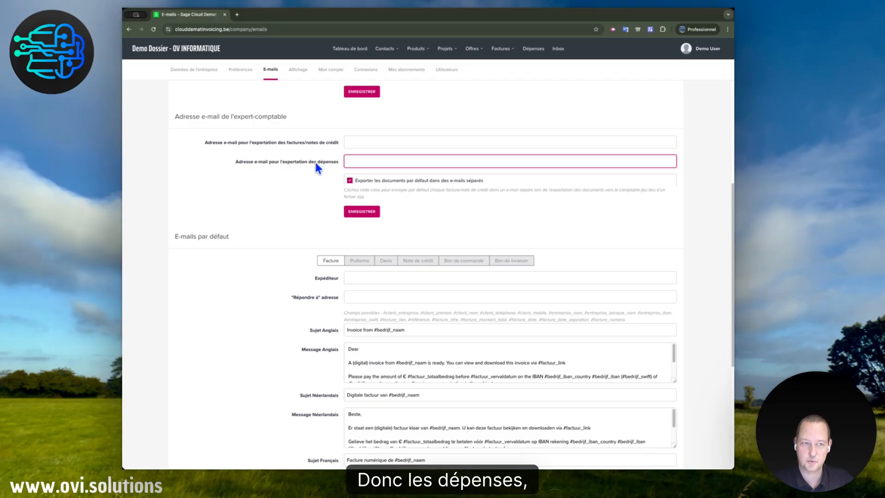
click(376, 141)
click(384, 162)
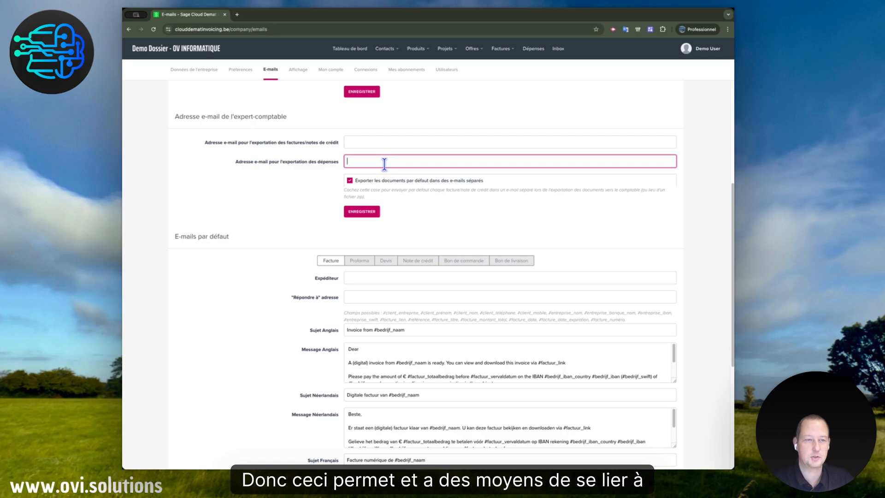
Review the default invoice e-mail subjects and messages, selecting the full French message text
scroll(279, 346, down, 3)
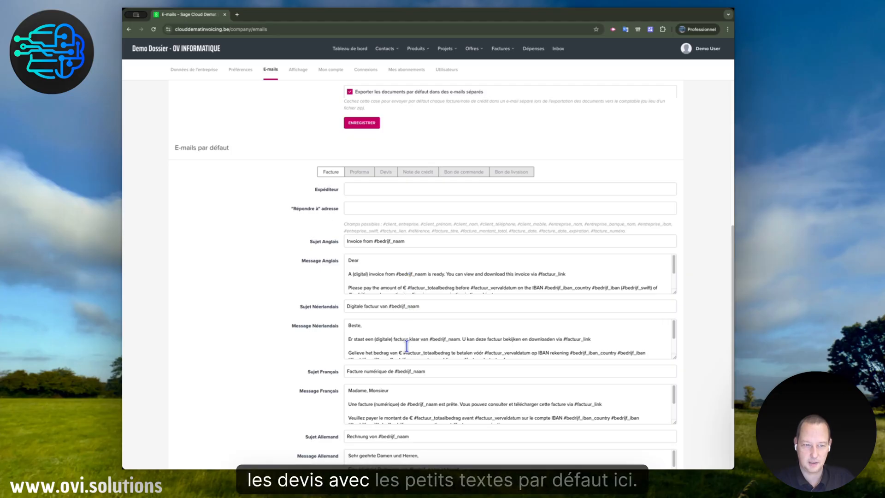
scroll(406, 346, down, 3)
scroll(415, 390, down, 3)
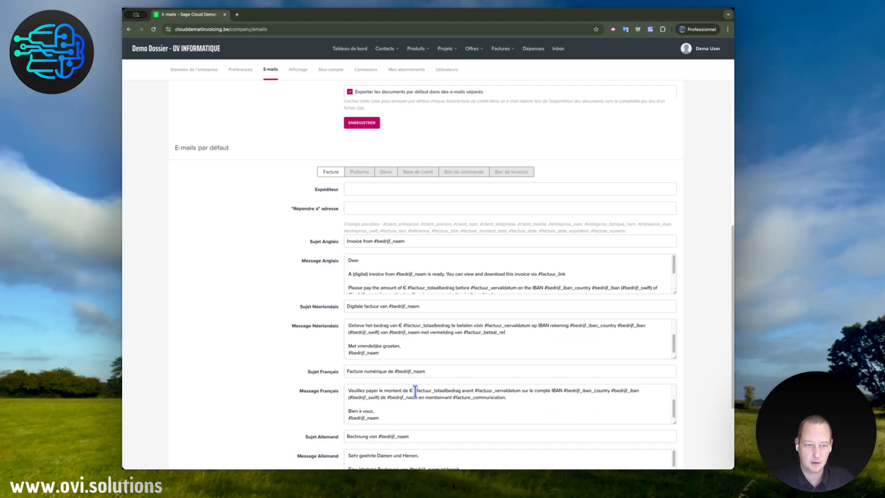
click(382, 417)
drag(382, 416, 341, 386)
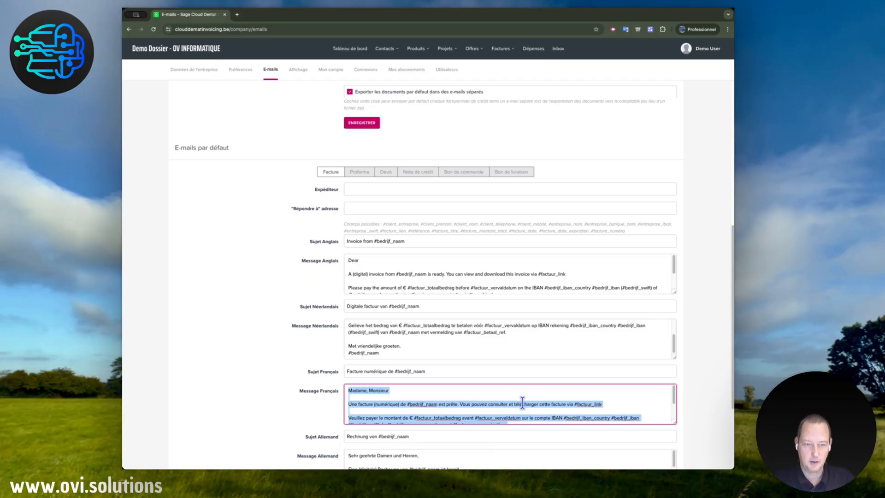
Highlight the #bedrijf_naam variable in the French invoice message to examine how placeholders are written
drag(407, 404, 437, 404)
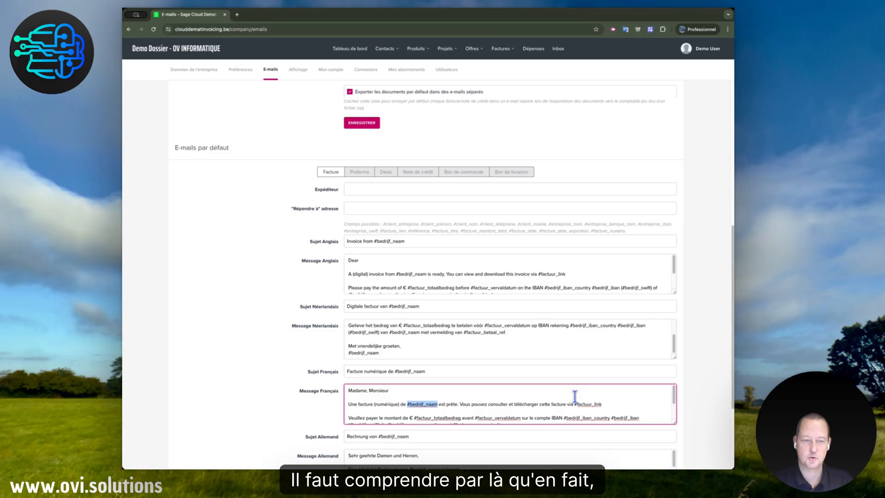
key(Left)
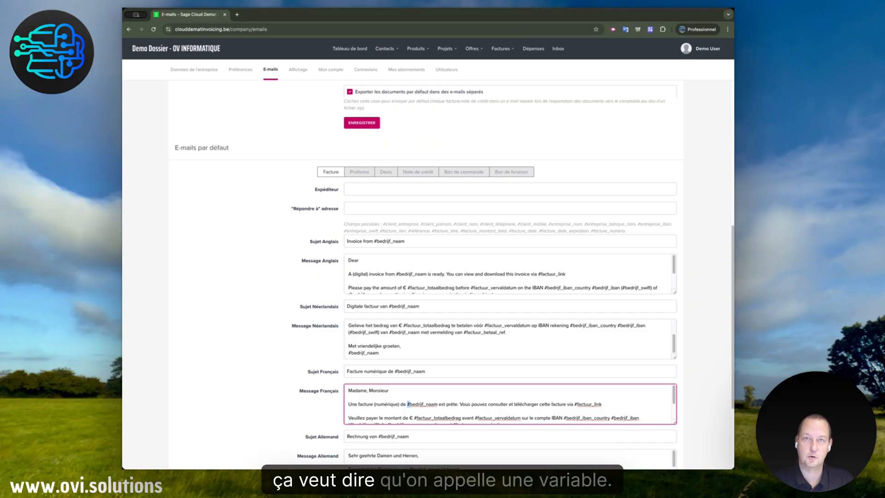
key(shift+Right)
key(shift+Right)
key(shift+Right)
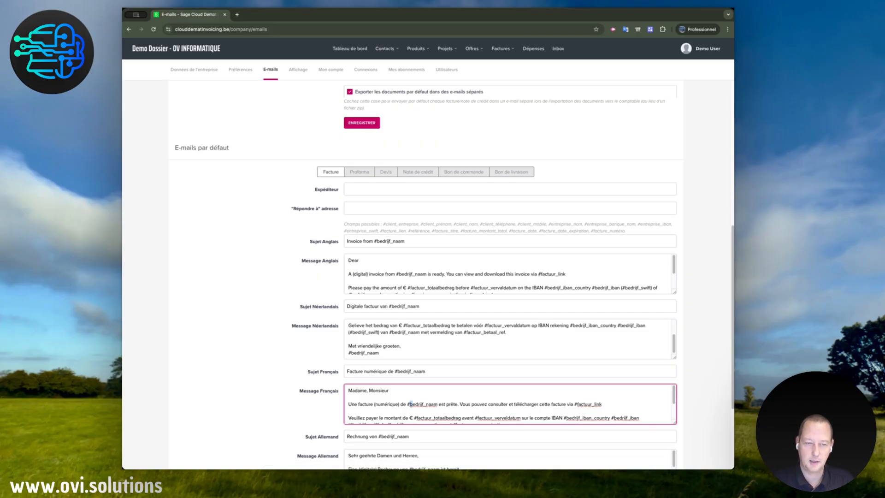
key(shift+Right)
key(shift+Right)
key(shift+Right)
key(shift+Right)
key(shift+Right)
key(shift+Right)
key(shift+Right)
key(shift+Right)
key(shift+Right)
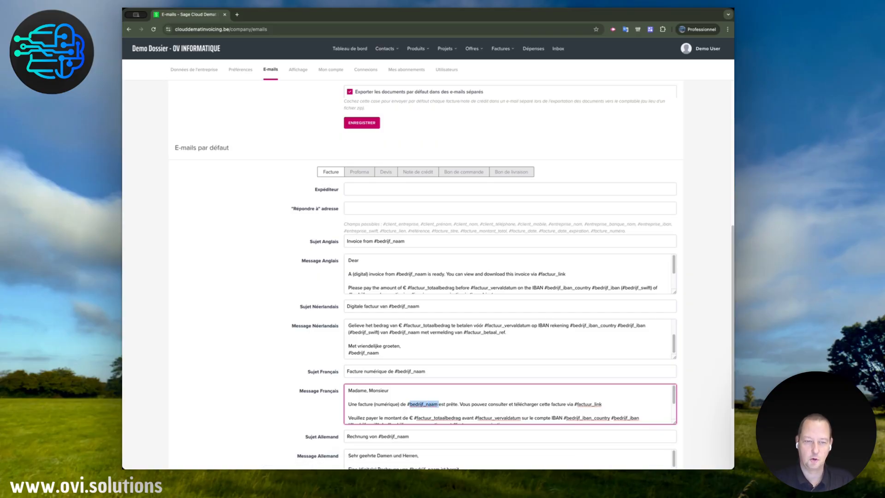
key(Left)
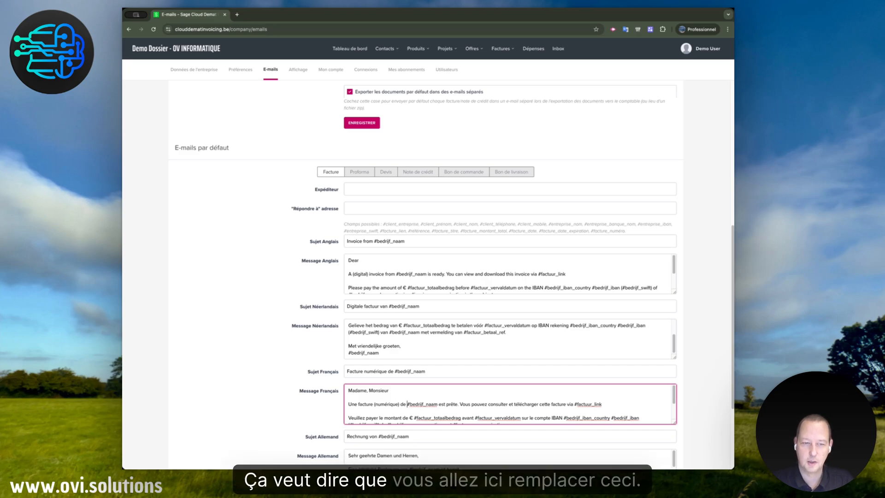
key(shift+Right)
key(shift+Right)
key(shift+Right)
key(shift+Right)
key(shift+Right)
key(shift+Right)
key(shift+Right)
key(shift+Right)
key(shift+Right)
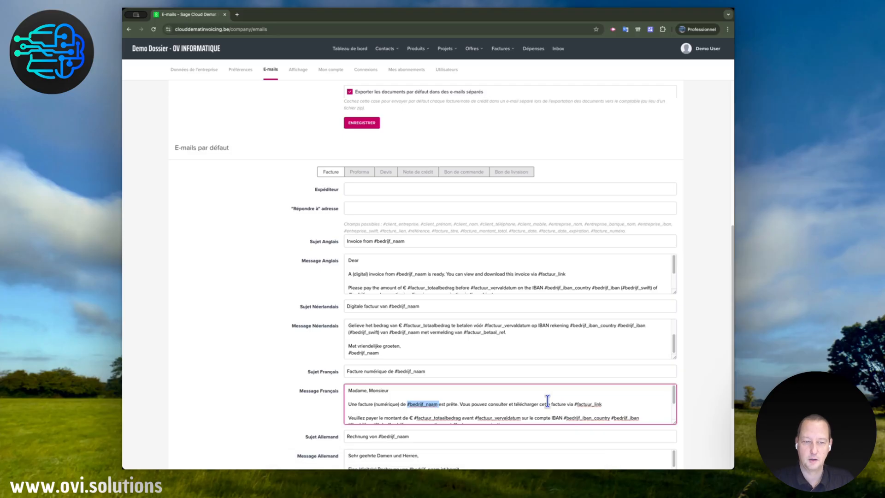
Save the default invoice e-mail texts
scroll(510, 410, down, 2)
scroll(276, 392, down, 3)
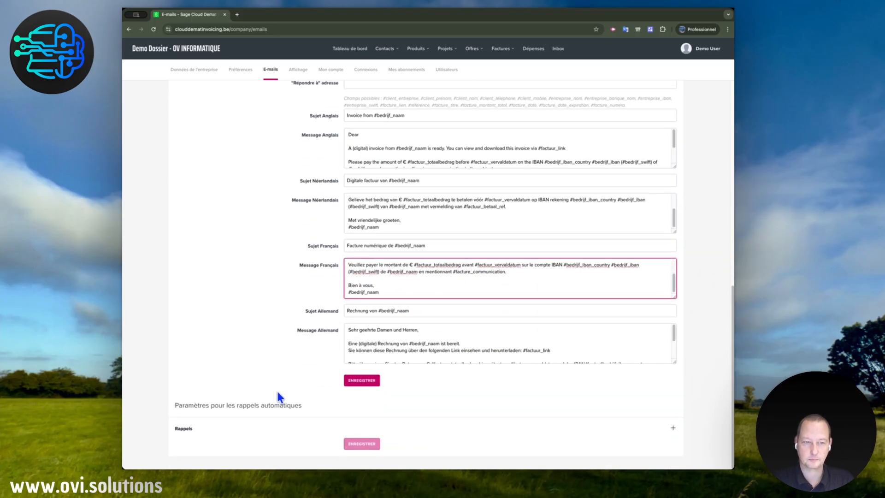
click(363, 382)
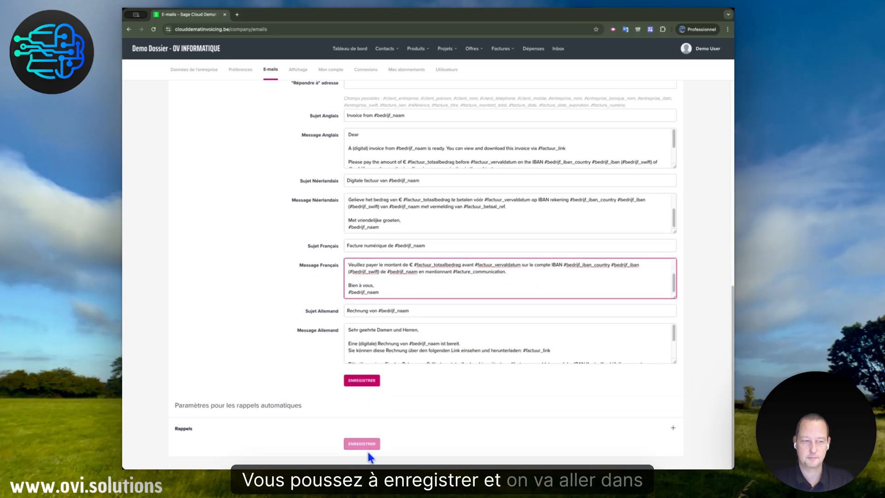
Open the document display settings and set the logo size on the PDF to grand
click(300, 68)
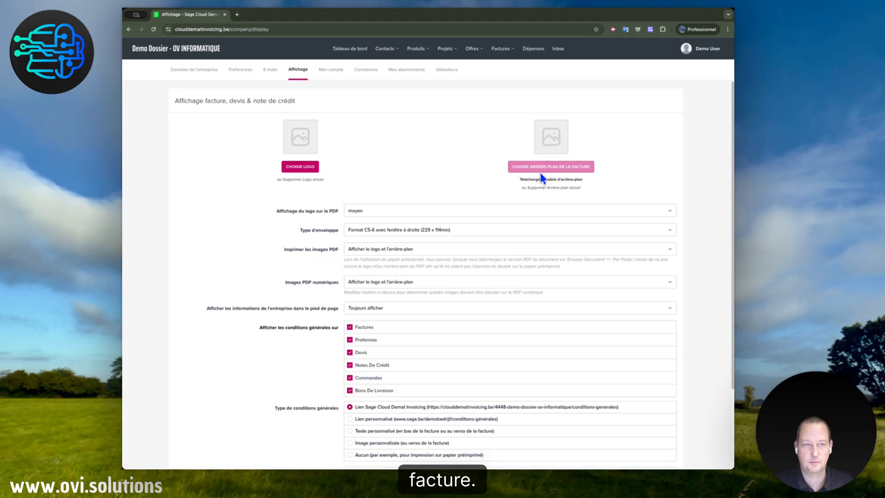
click(382, 211)
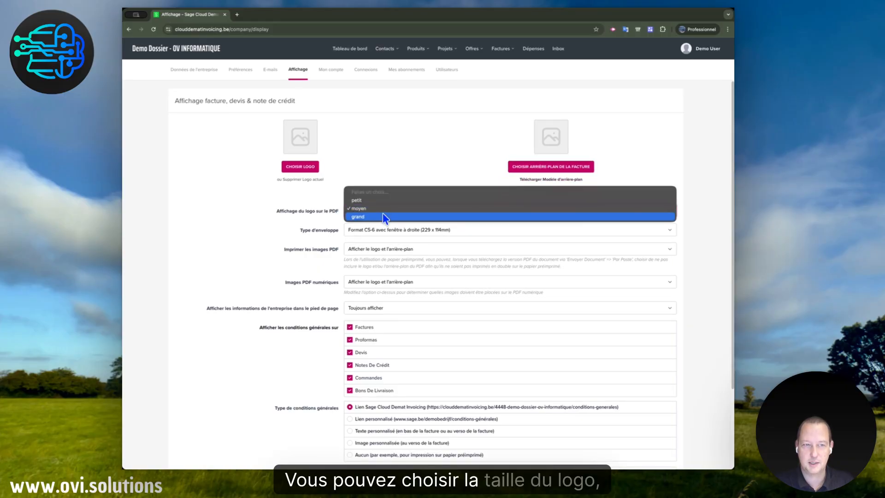
click(385, 214)
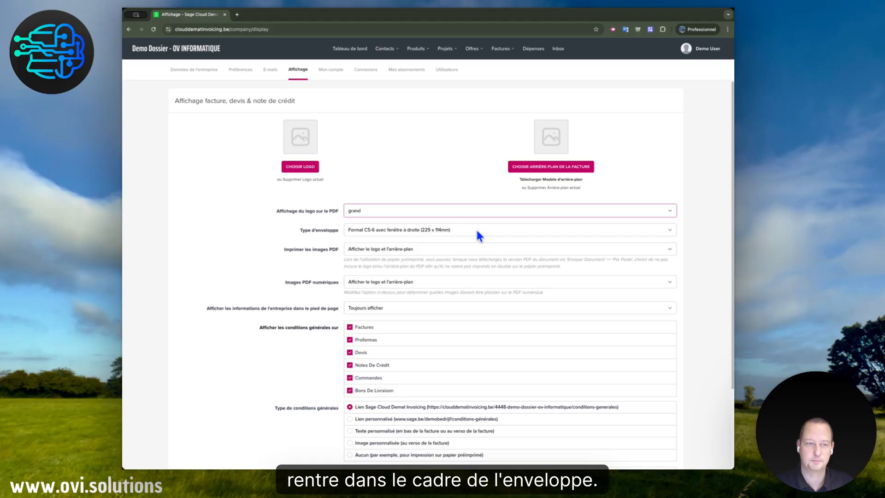
Examine the image options for printed PDFs and the general terms settings for each document type
click(456, 252)
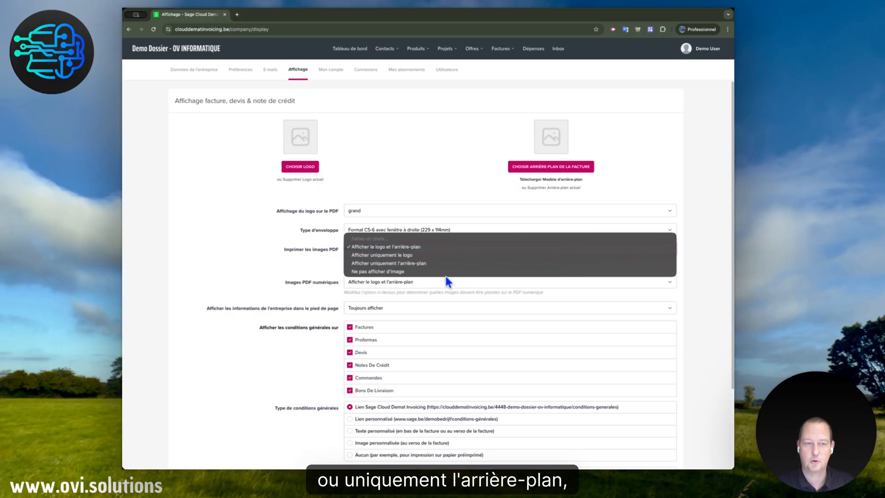
click(304, 266)
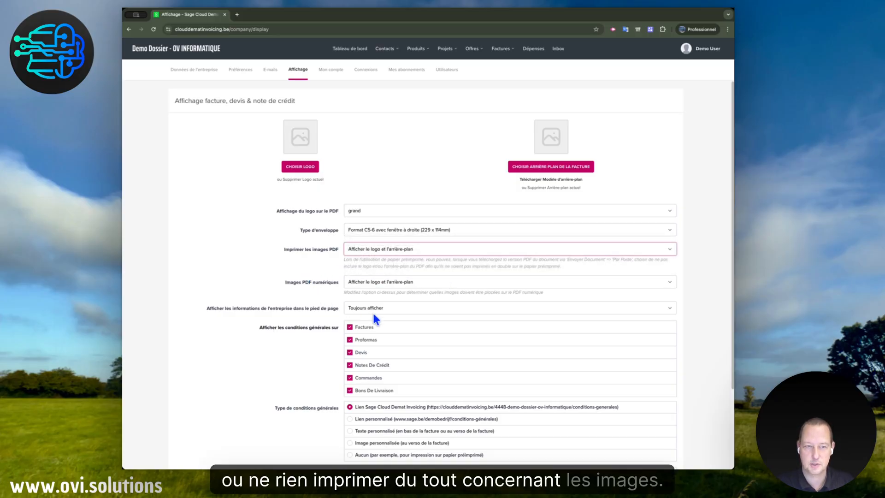
scroll(448, 342, down, 3)
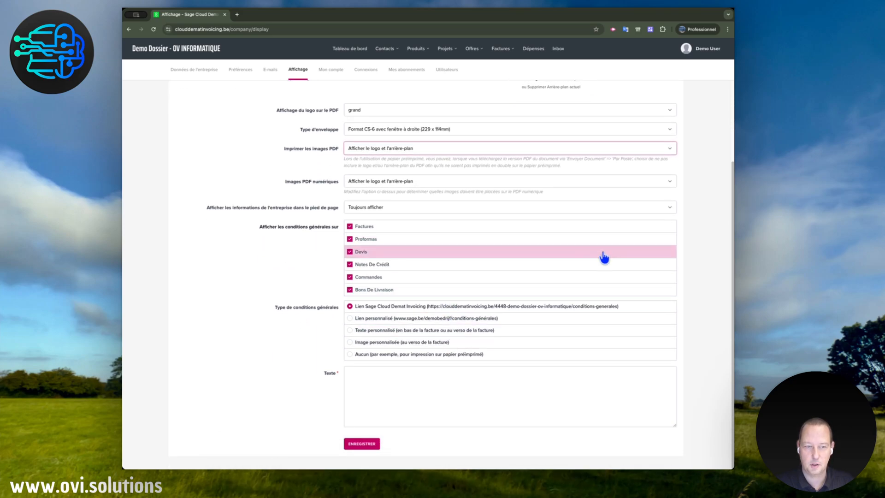
scroll(604, 263, up, 3)
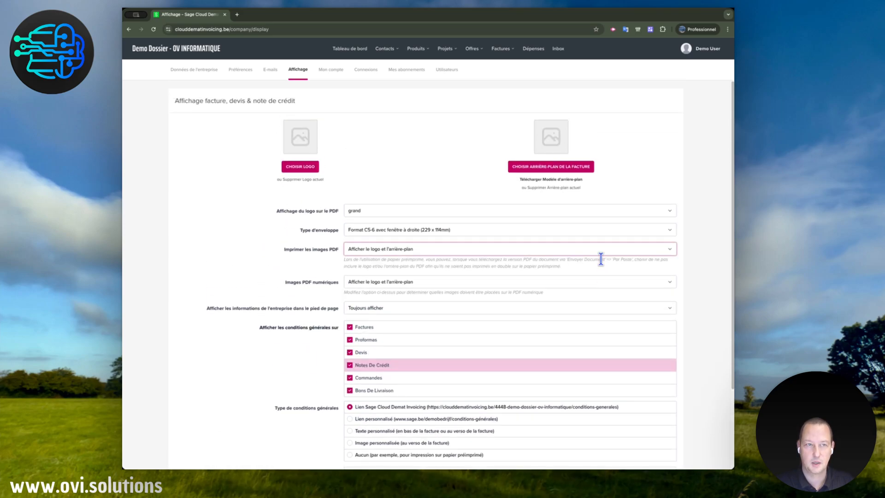
Open the user account settings with the basic data and password sections
click(333, 75)
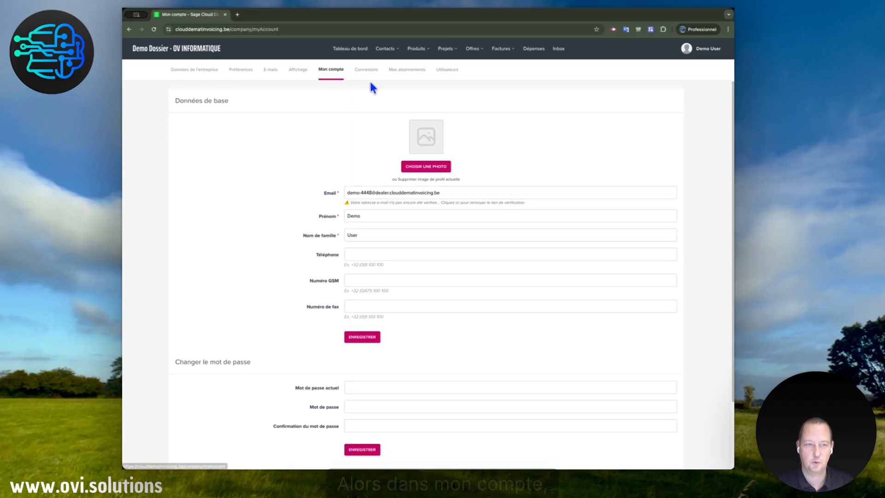
Review the first name, surname and phone fields in the account's basic data
click(405, 219)
click(402, 234)
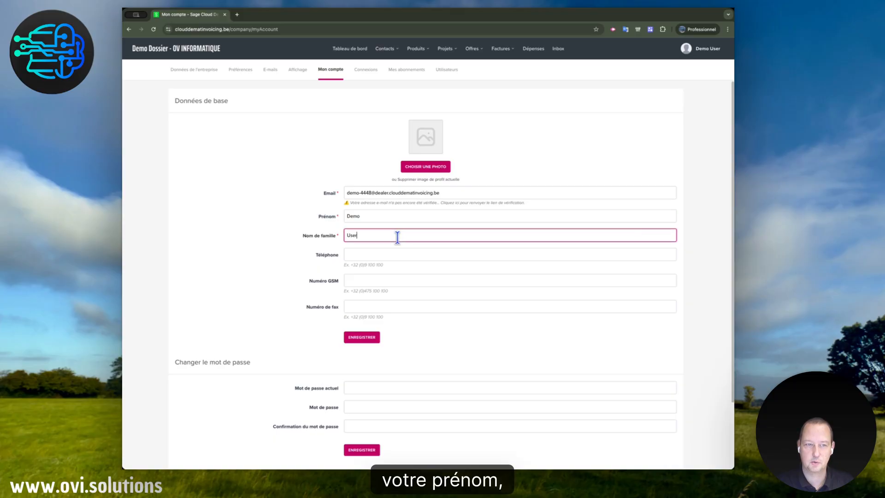
click(402, 257)
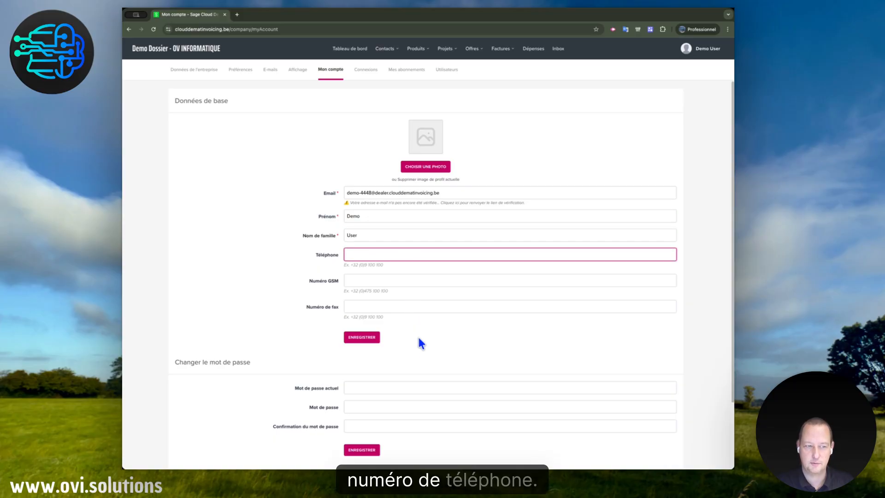
Review the current password, new password and confirmation fields in the password change section
scroll(438, 376, down, 3)
click(362, 310)
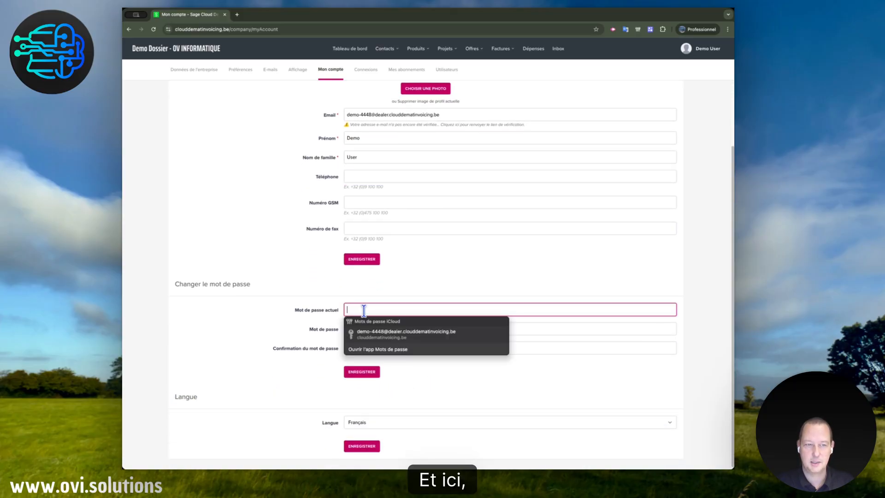
click(323, 329)
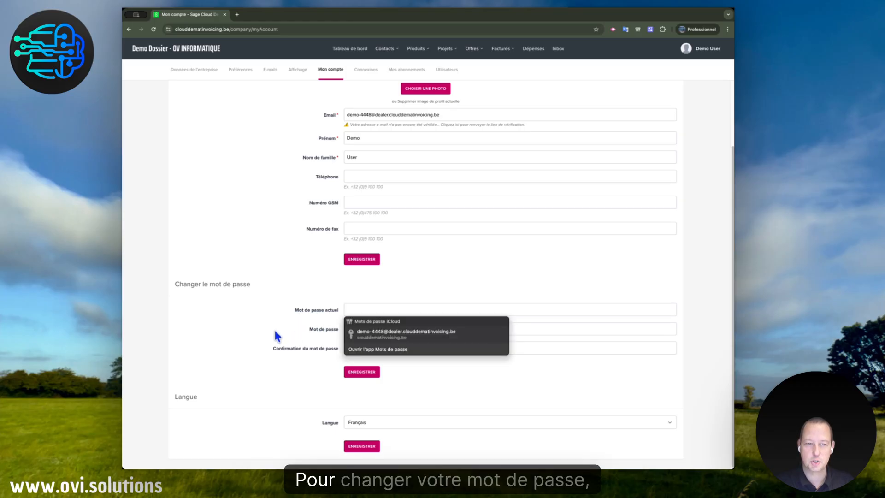
click(362, 309)
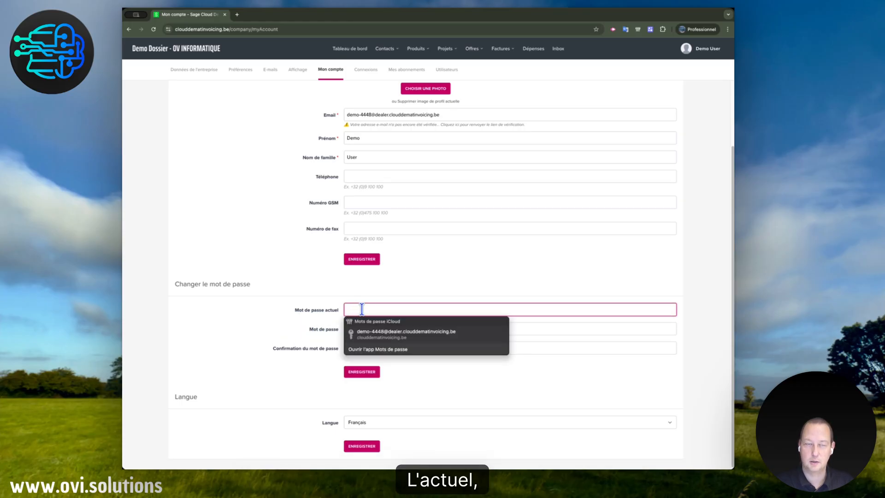
click(302, 334)
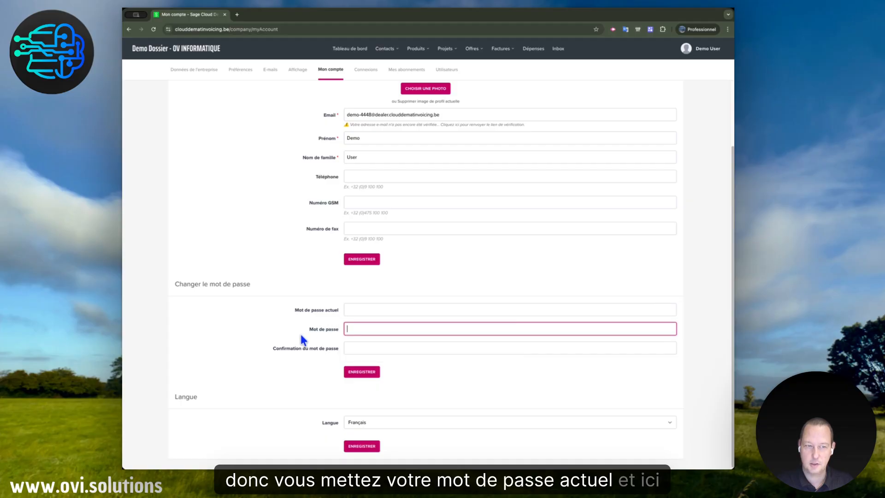
click(288, 346)
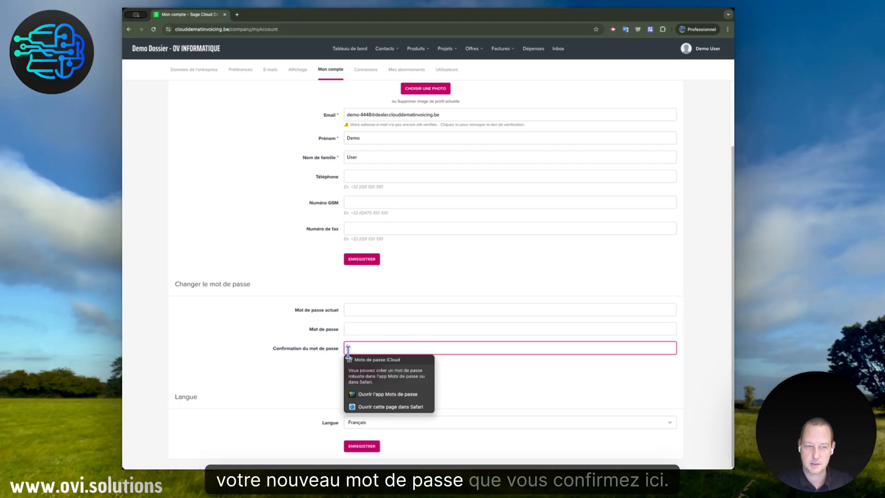
click(305, 375)
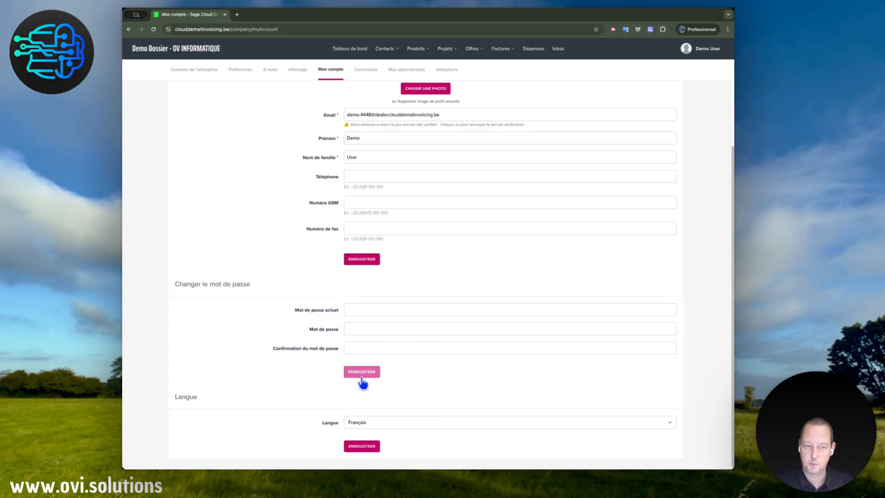
Check which languages can be chosen for the user account
scroll(265, 381, down, 1)
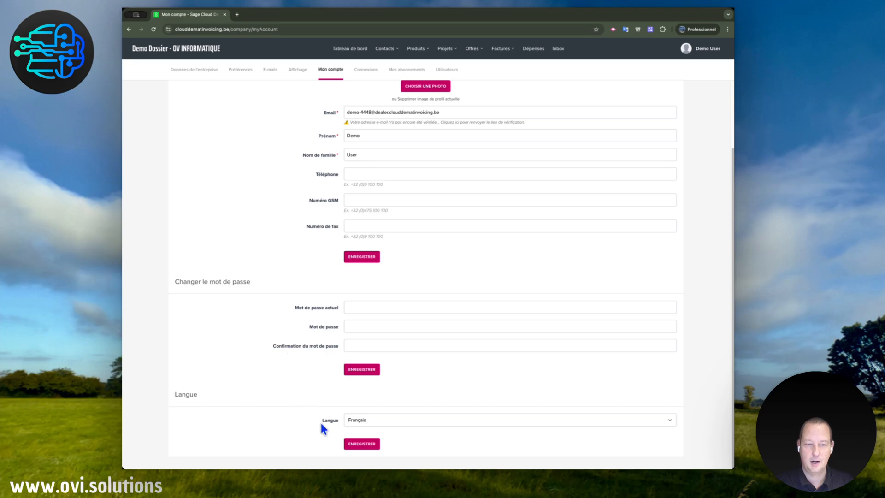
click(371, 419)
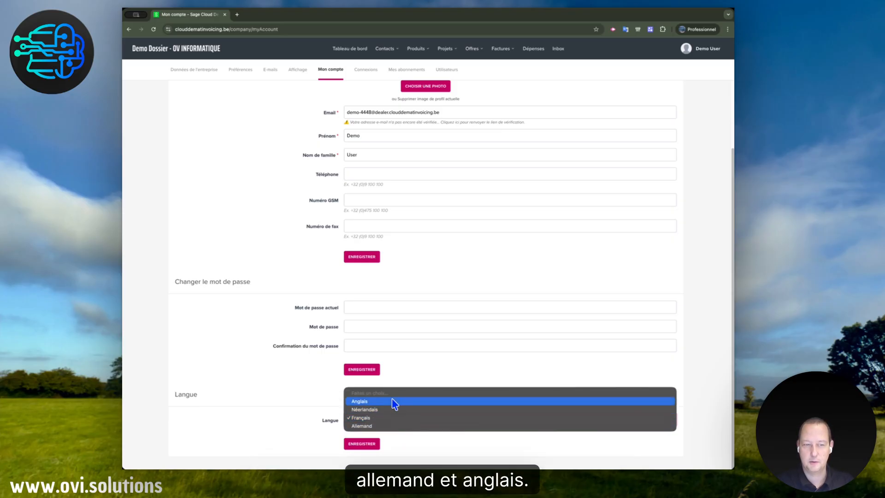
click(272, 374)
scroll(403, 239, up, 3)
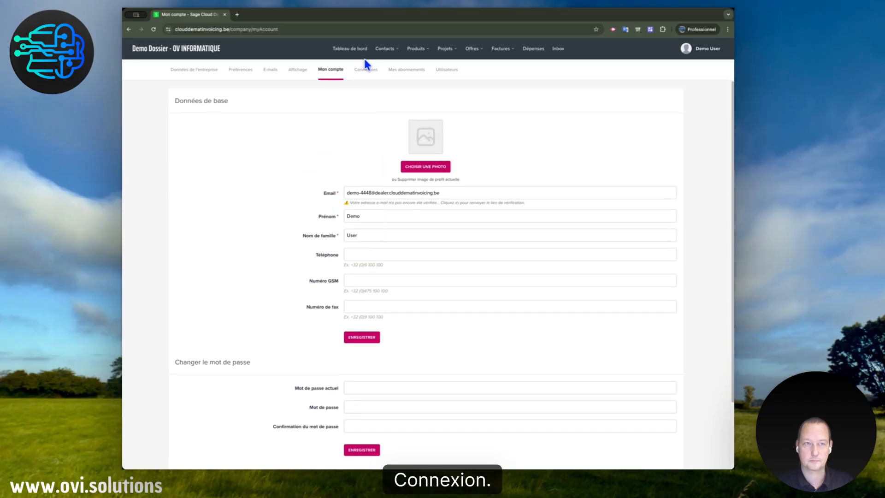
Review the available connections and the active subscription's licence details, and open the list of users
click(369, 71)
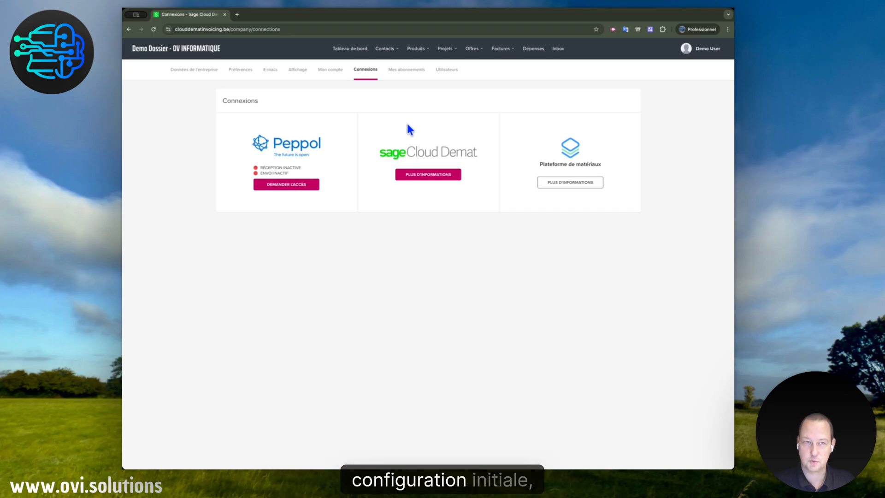
click(406, 74)
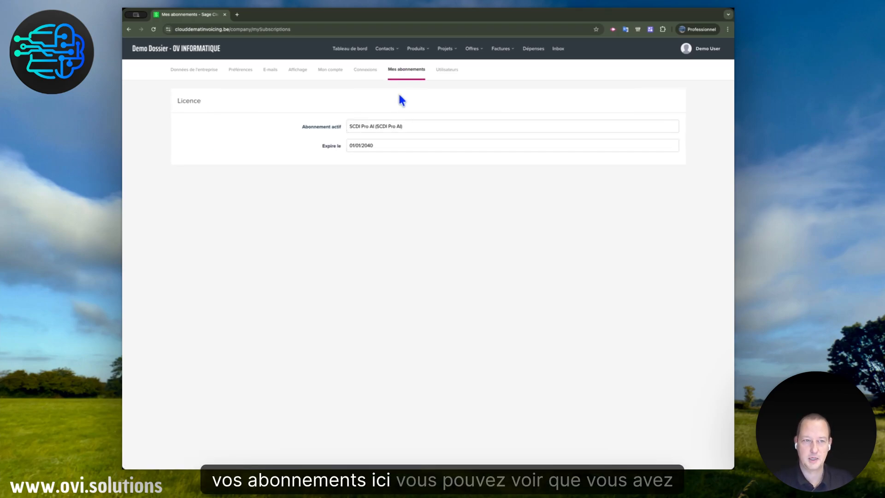
drag(409, 127, 351, 124)
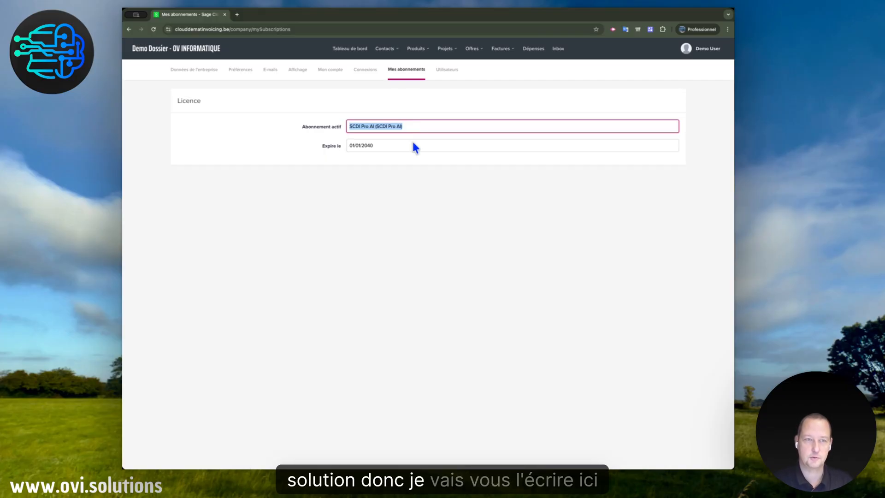
click(443, 71)
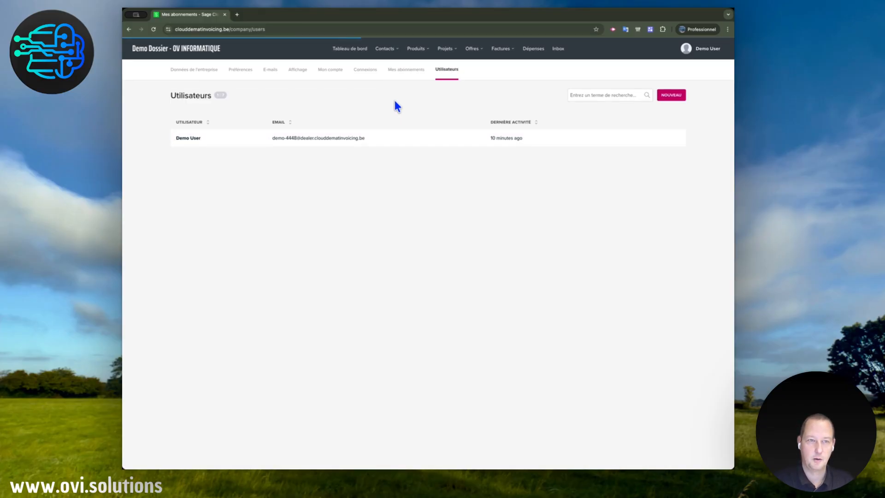
Search the user list for the support contact's e-mail address and clear the search term
click(574, 95)
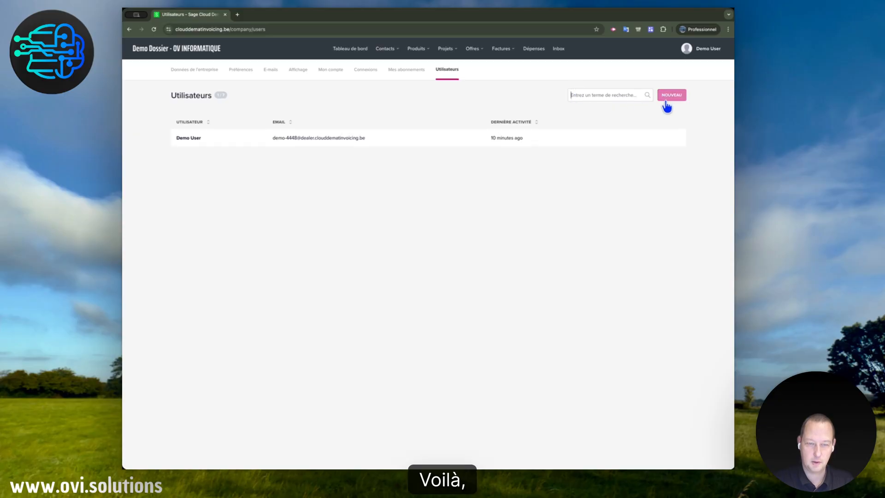
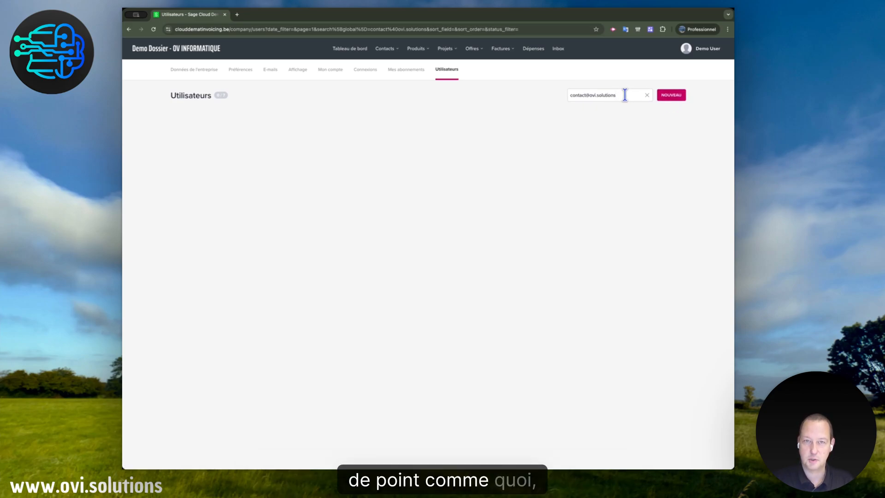
drag(624, 94, 597, 93)
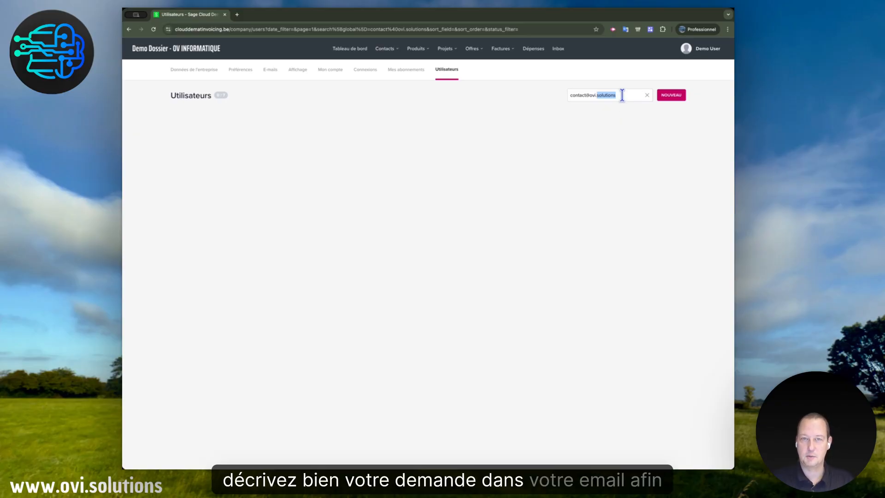
click(647, 96)
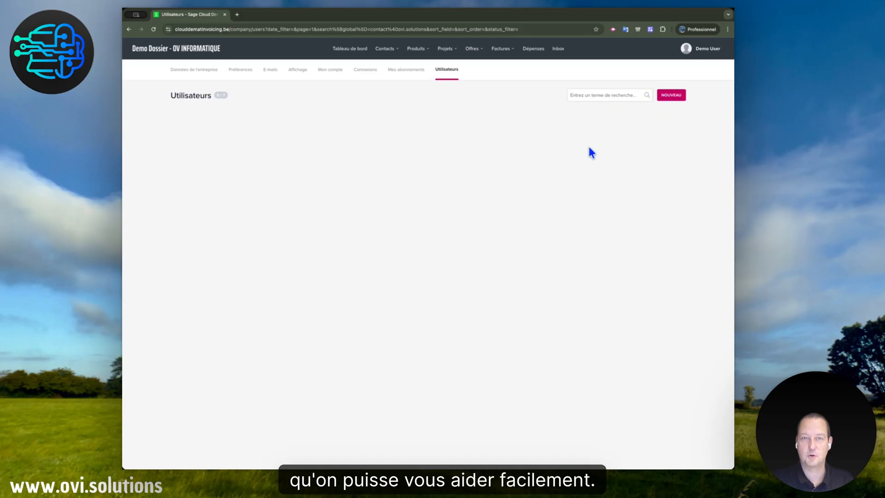